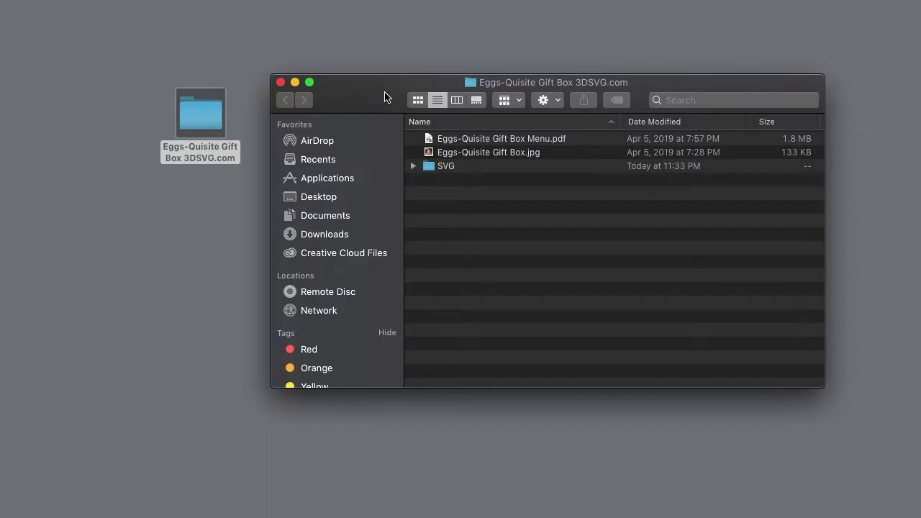
double_click(496, 156)
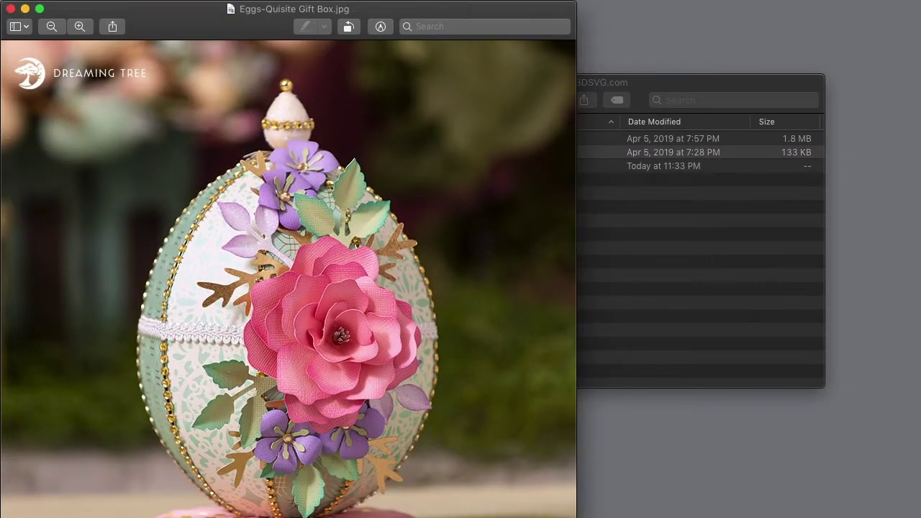
left_click_drag(576, 517, 512, 475)
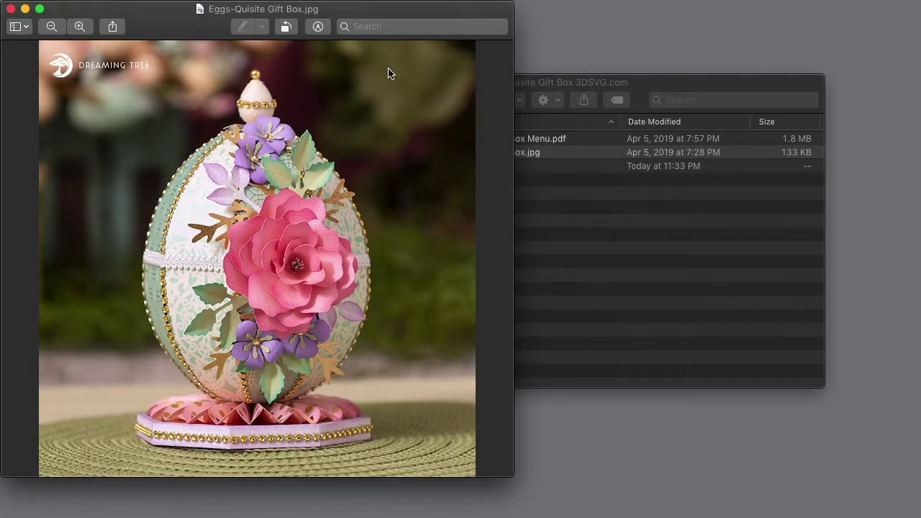
left_click_drag(359, 6, 370, 8)
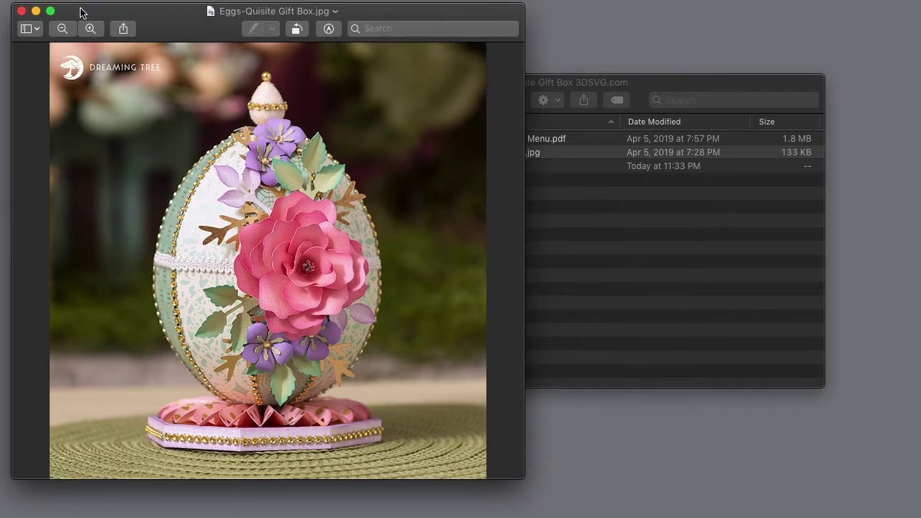
left_click(22, 11)
left_click(439, 201)
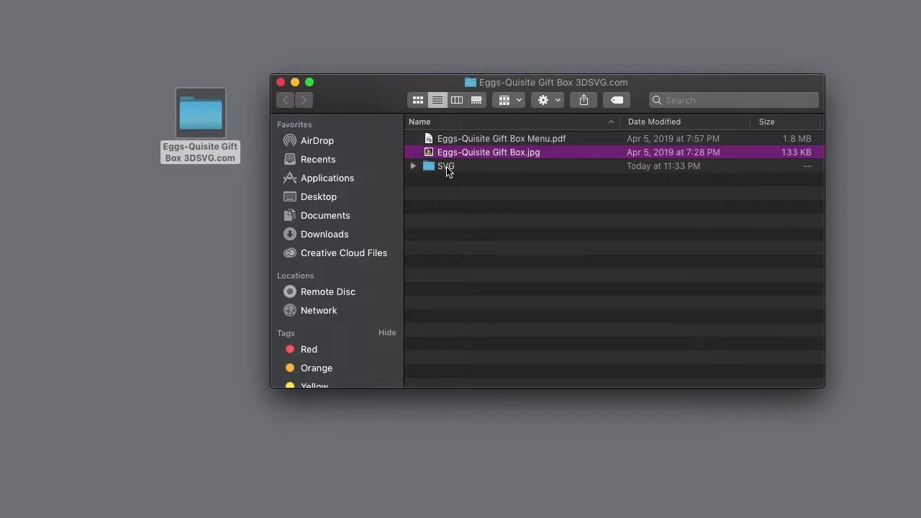
- Browse the gift box's SVG folder and look inside its Extras subfolder
double_click(447, 170)
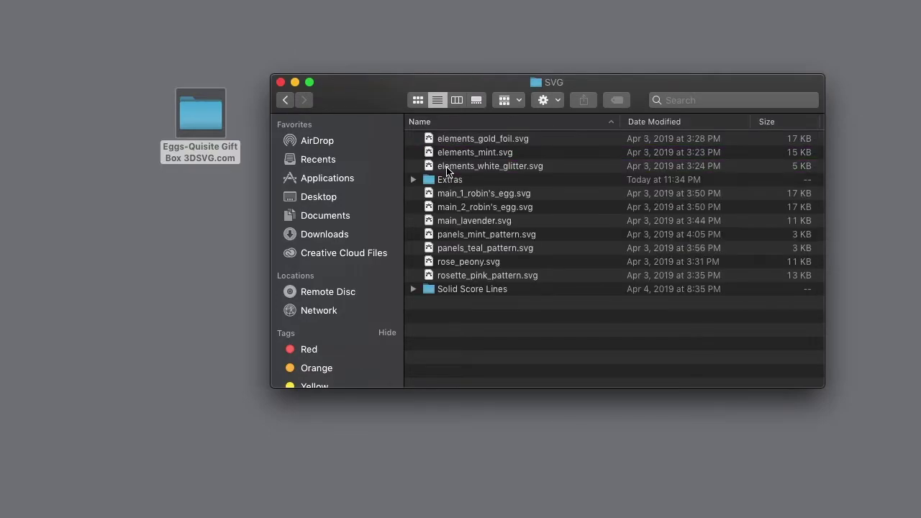
left_click(447, 170)
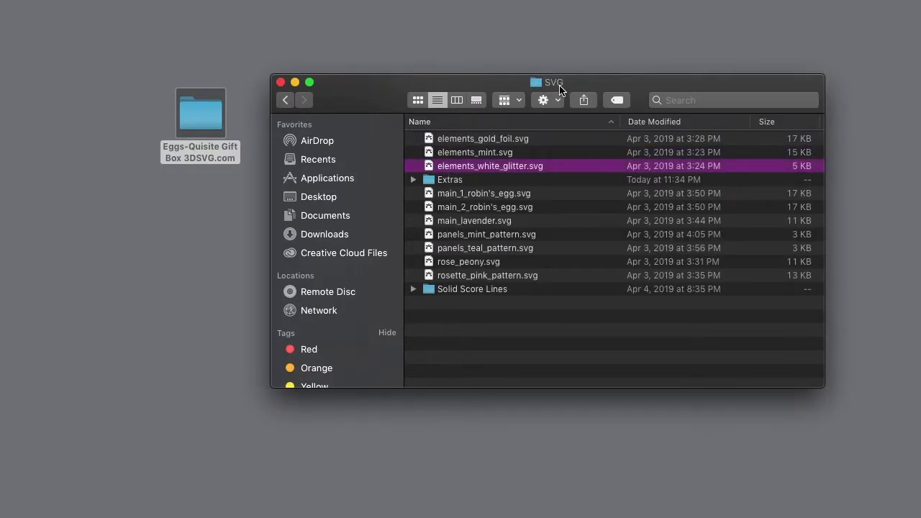
left_click(286, 100)
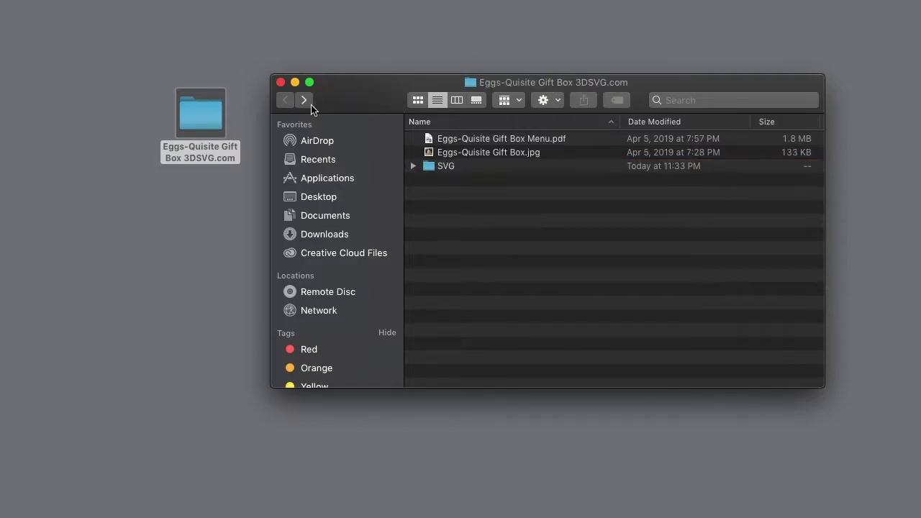
left_click(444, 170)
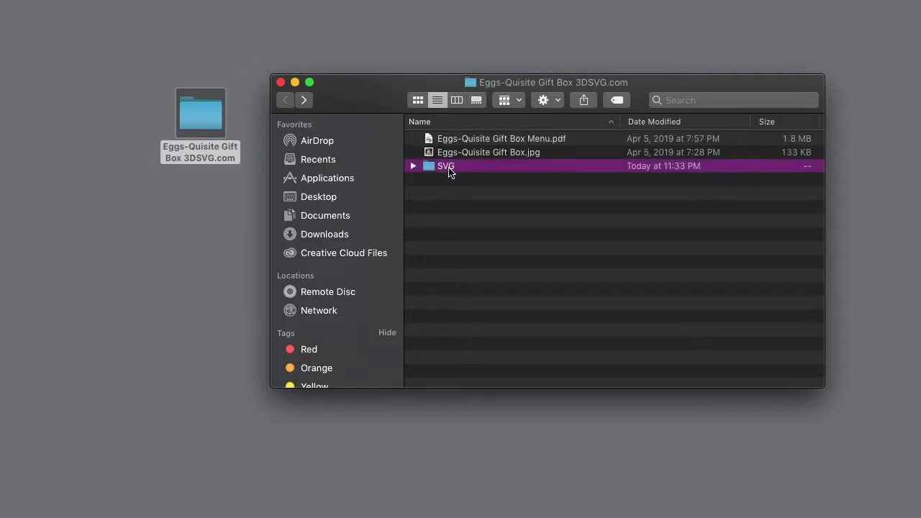
double_click(449, 171)
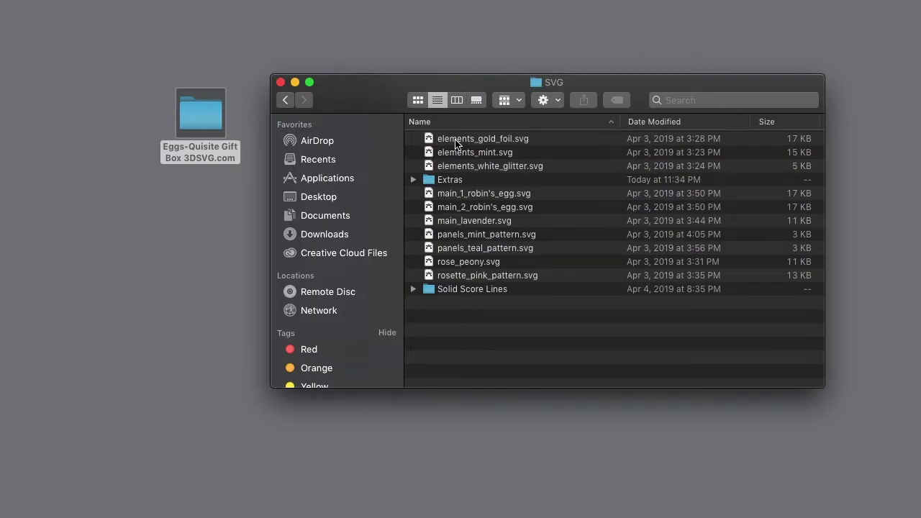
left_click(449, 182)
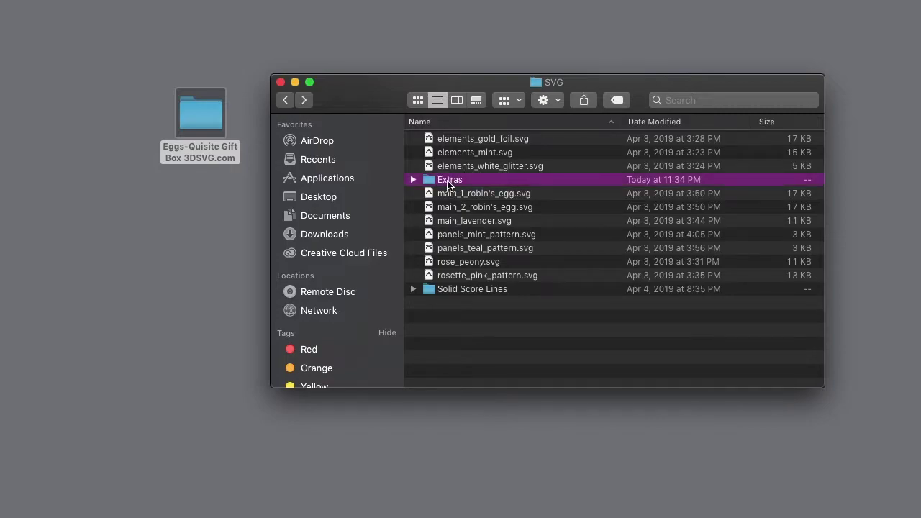
double_click(447, 182)
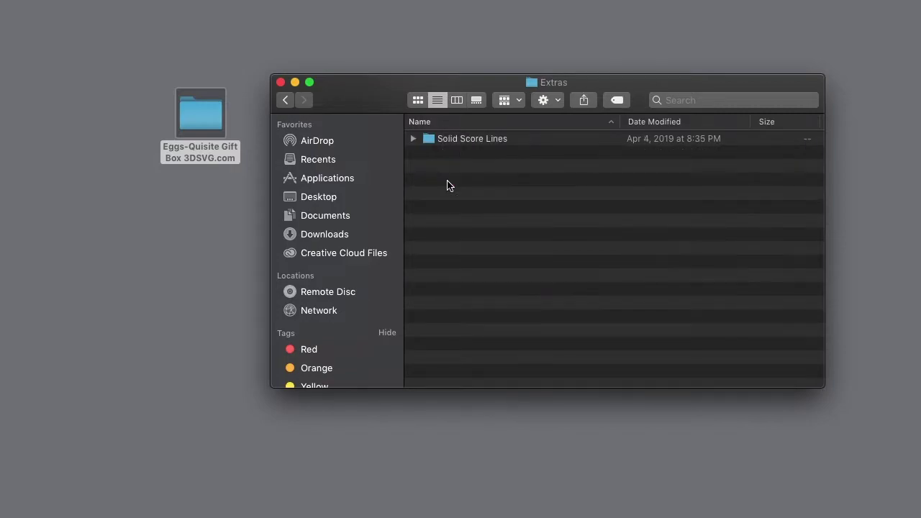
left_click(287, 105)
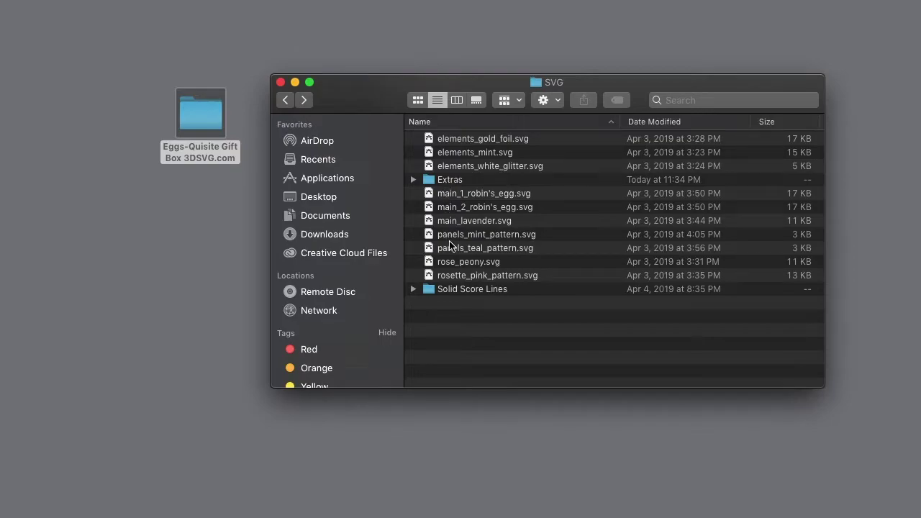
- Delete Solid Score Lines from SVG and confirm Extras still contains its own Solid Score Lines folder
left_click(452, 291)
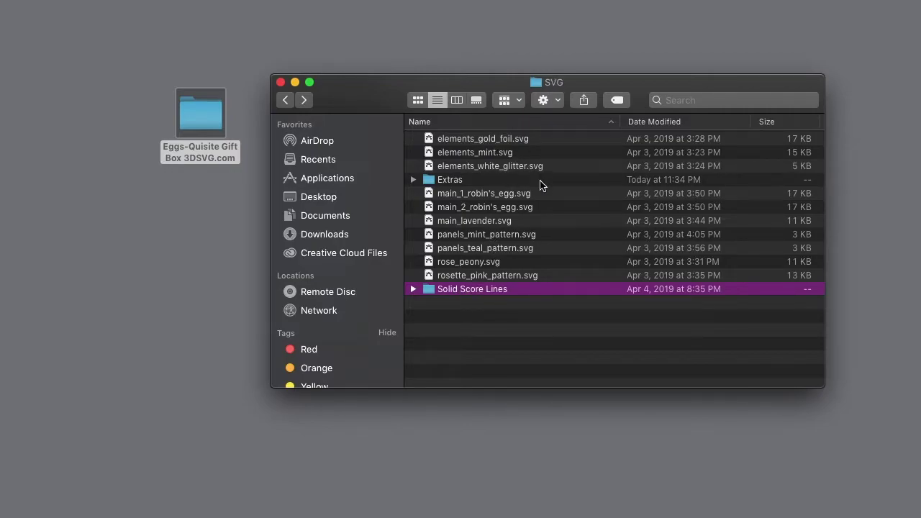
key("super+BackSpace")
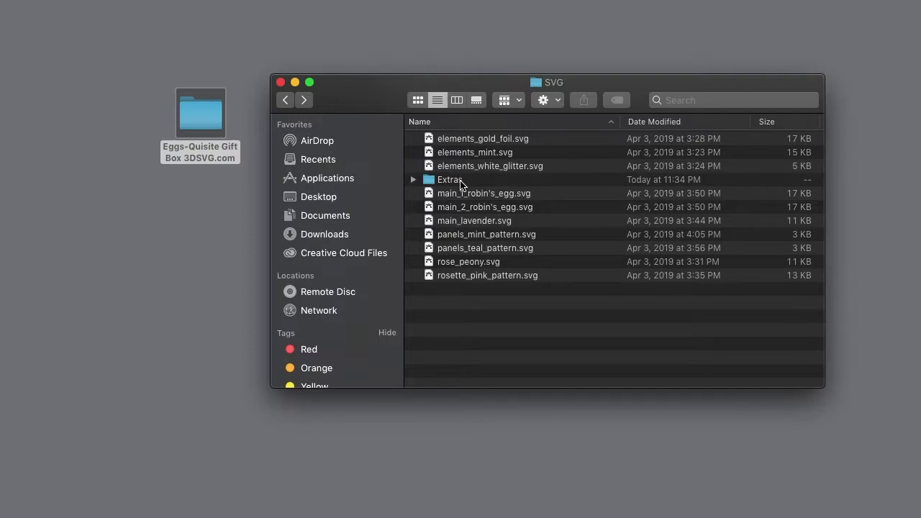
double_click(455, 181)
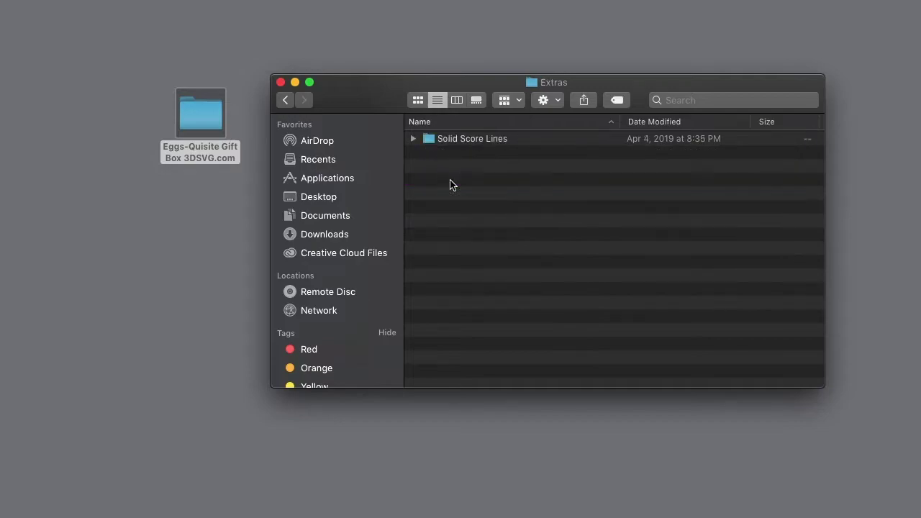
left_click(450, 141)
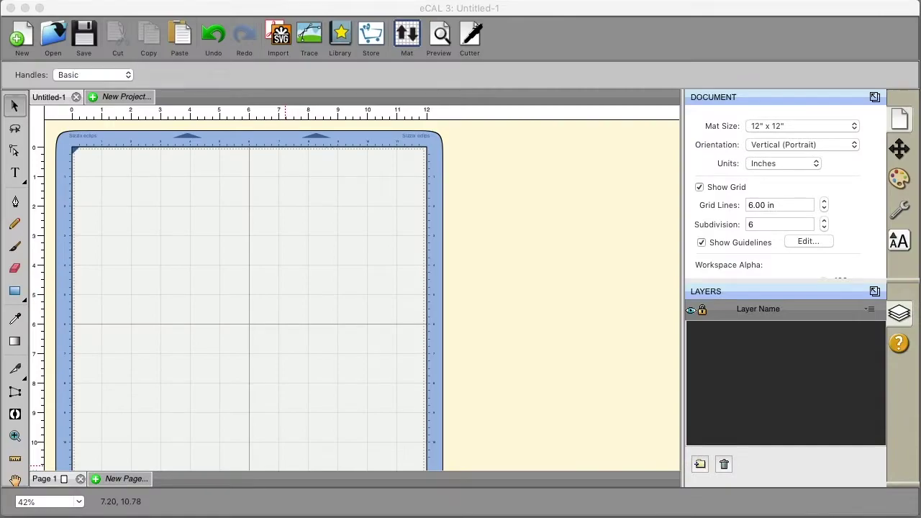
- Bring the downloaded zip into eCAL 3 and expand the 3DSVG.com collection in My Library
left_click_drag(261, 199, 257, 222)
left_click(348, 43)
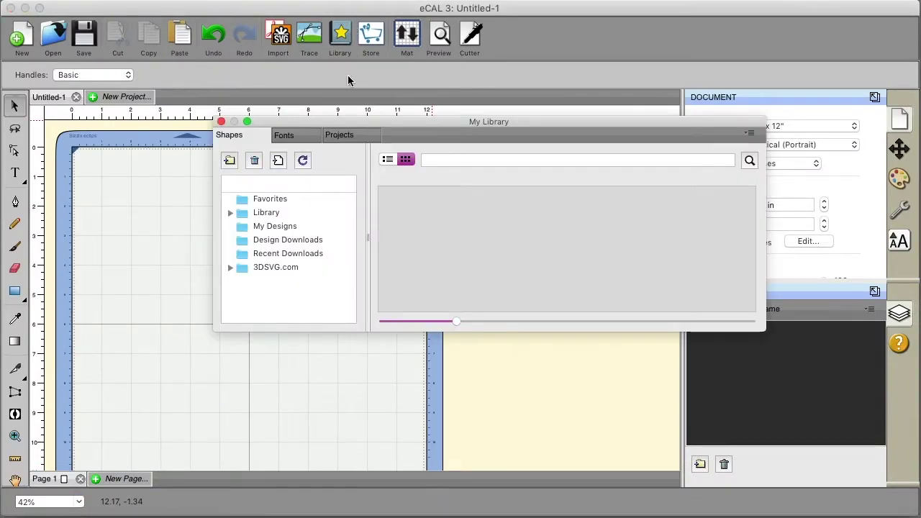
left_click(231, 267)
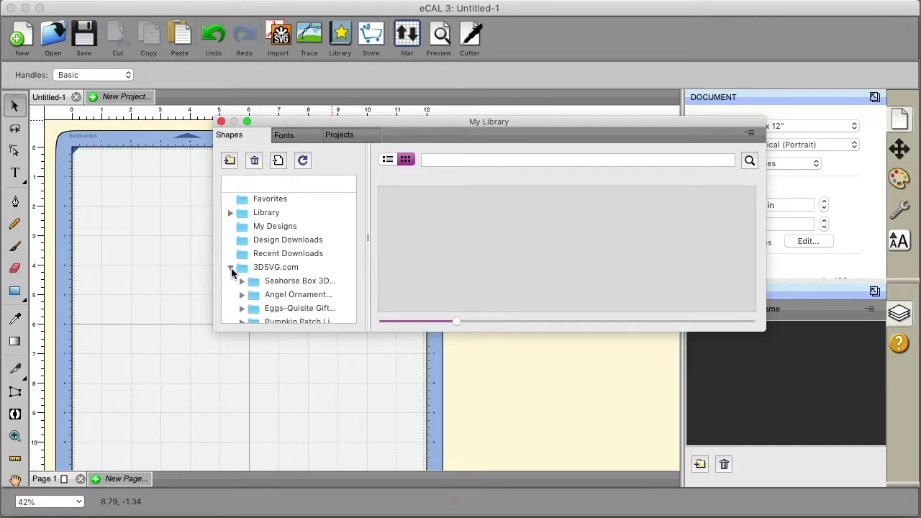
scroll(273, 290, "down", 1)
scroll(274, 291, "down", 1)
- Expand Eggs-Quisite Gift > SVG to display the Solid Score Lines robin's egg thumbnails
left_click(279, 282)
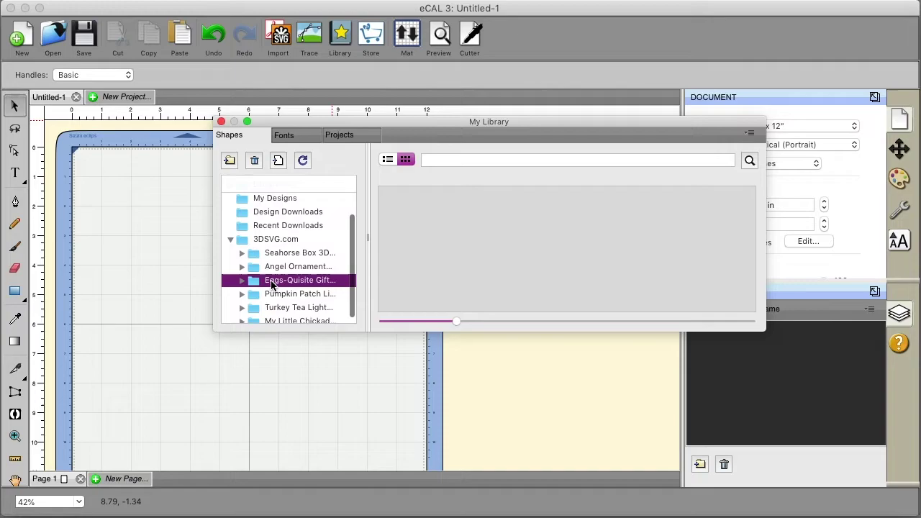
left_click(243, 281)
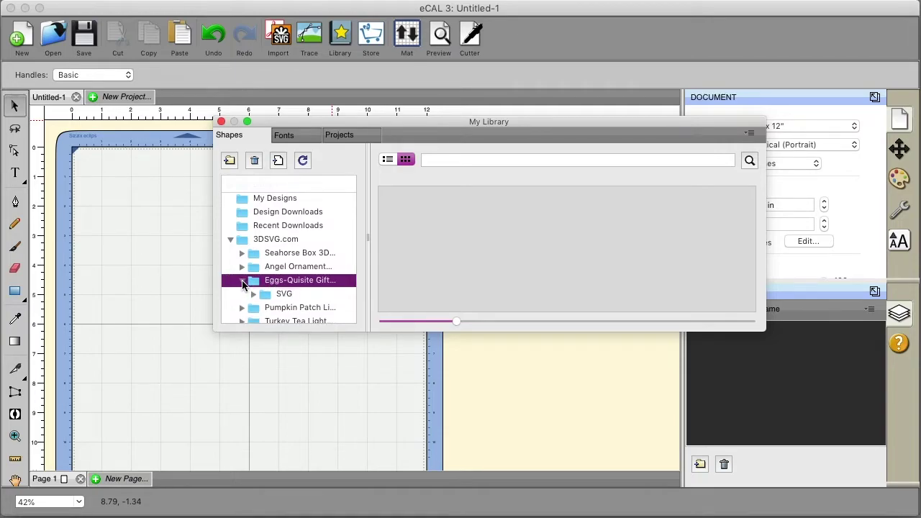
left_click(287, 296)
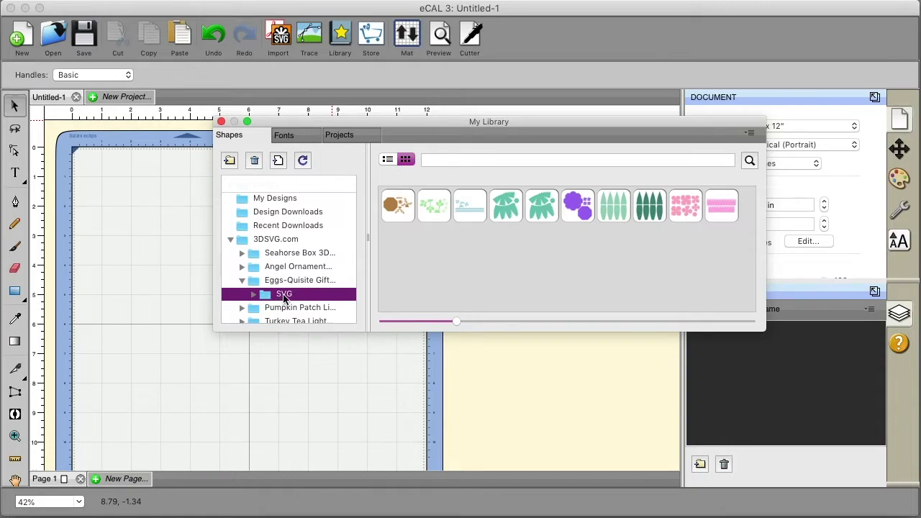
scroll(277, 296, "down", 1)
left_click(255, 275)
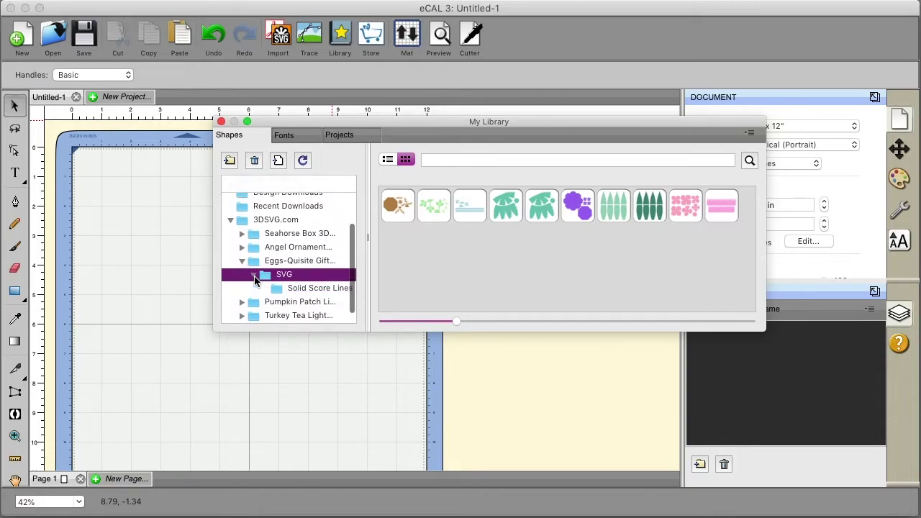
left_click(307, 291)
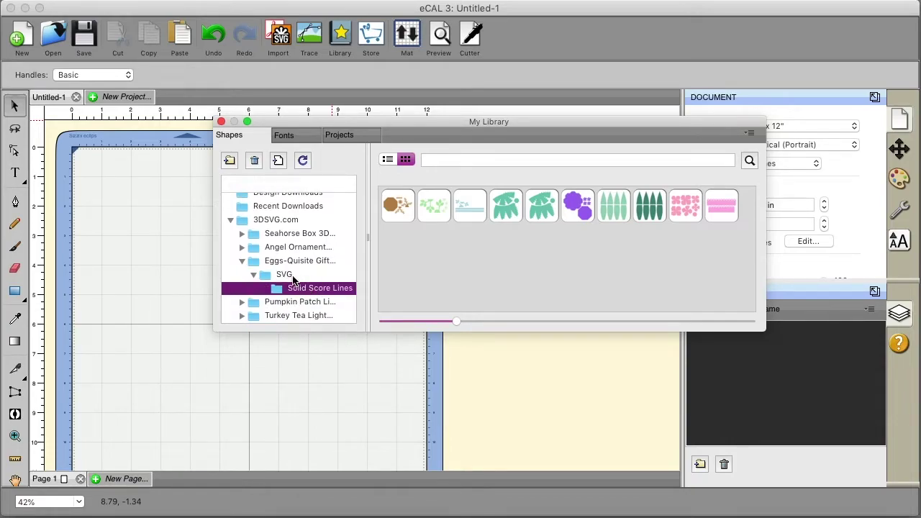
left_click(282, 276)
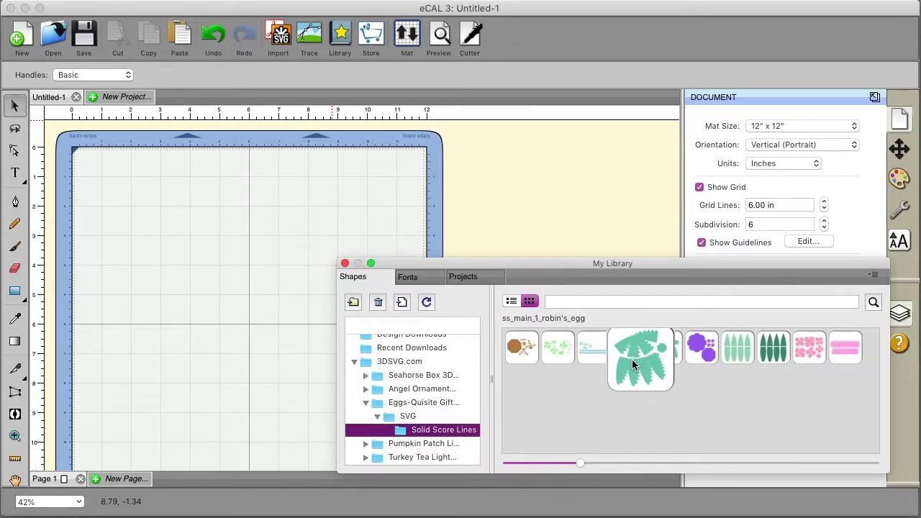
- Put ss_main_1_robin's_egg at the mat's top-left and main_1_robin's_egg off the mat to the right
double_click(636, 352)
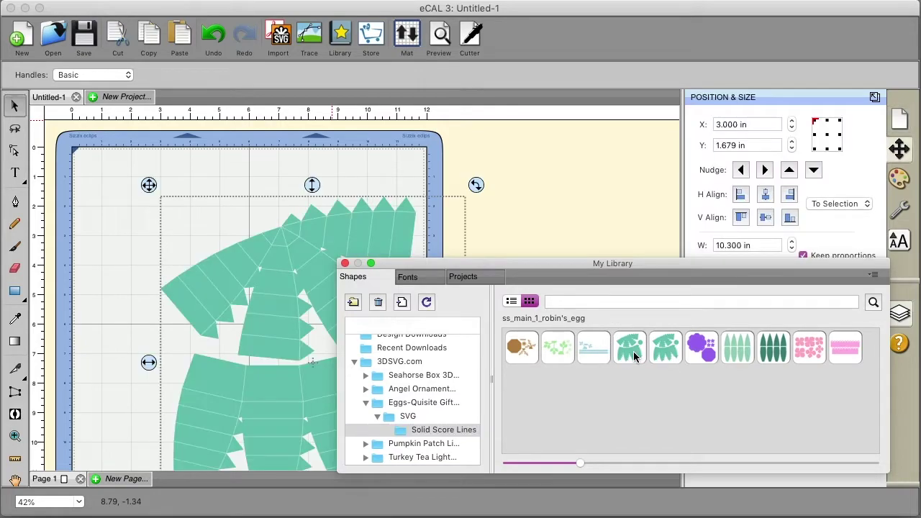
left_click_drag(305, 278, 239, 230)
left_click(412, 420)
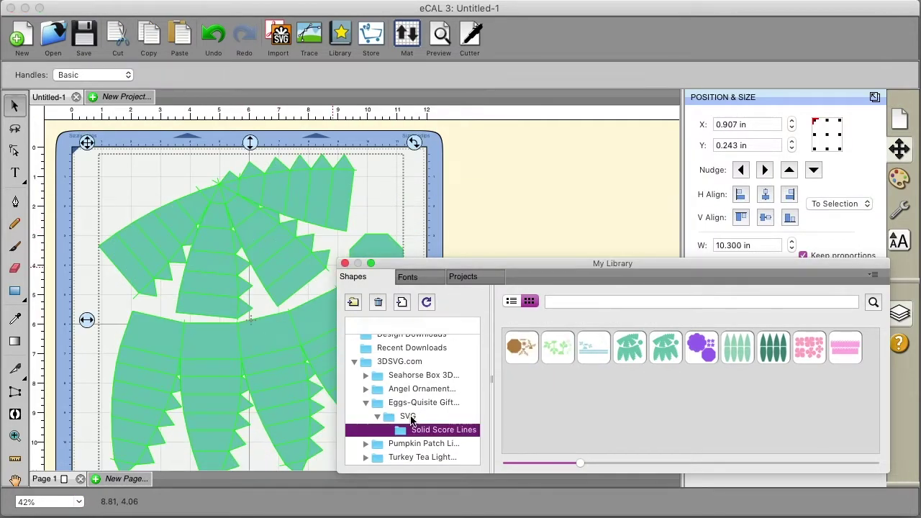
left_click(410, 418)
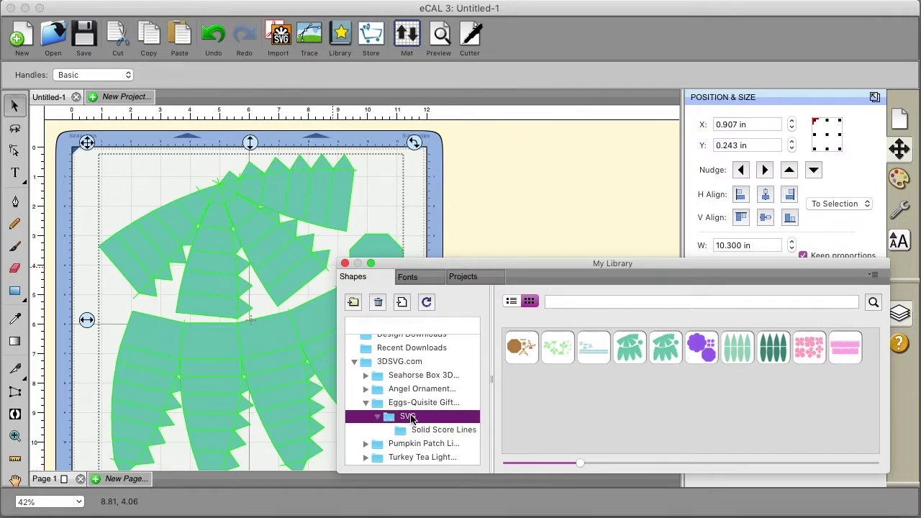
mouse_move(636, 357)
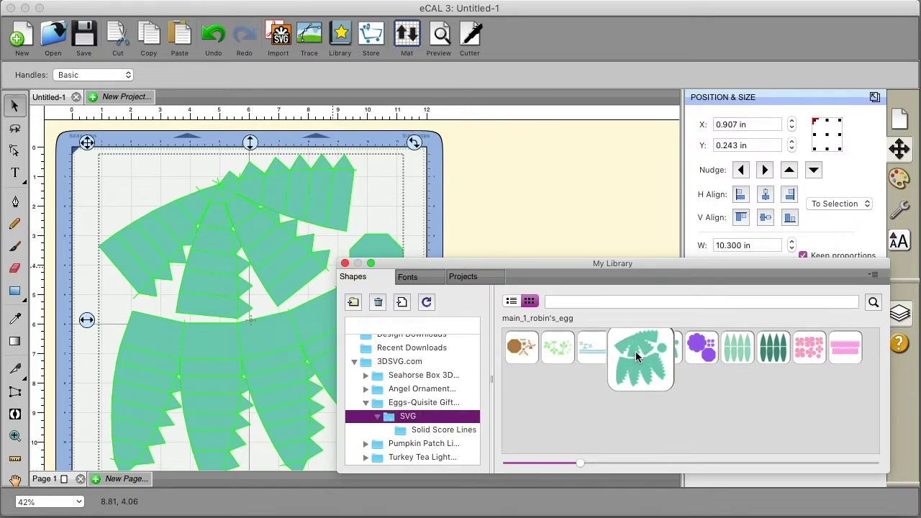
double_click(637, 357)
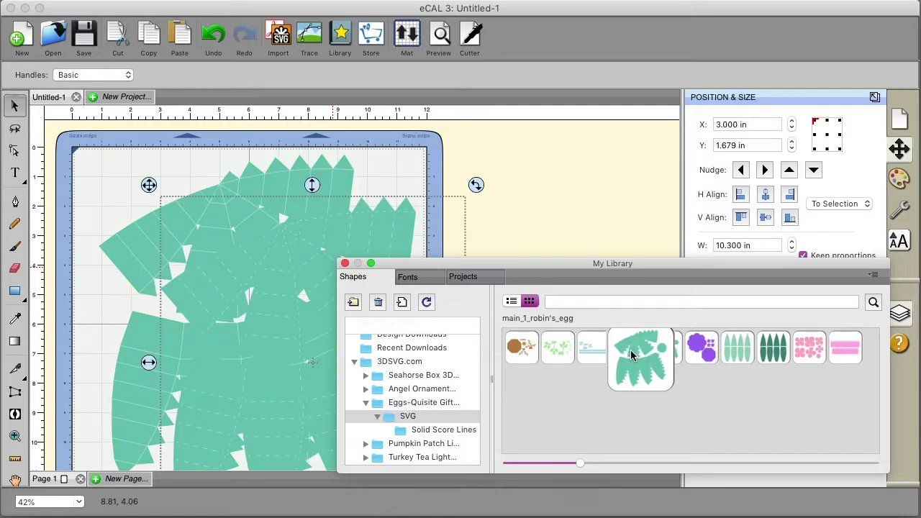
left_click(378, 257)
left_click_drag(379, 256, 575, 201)
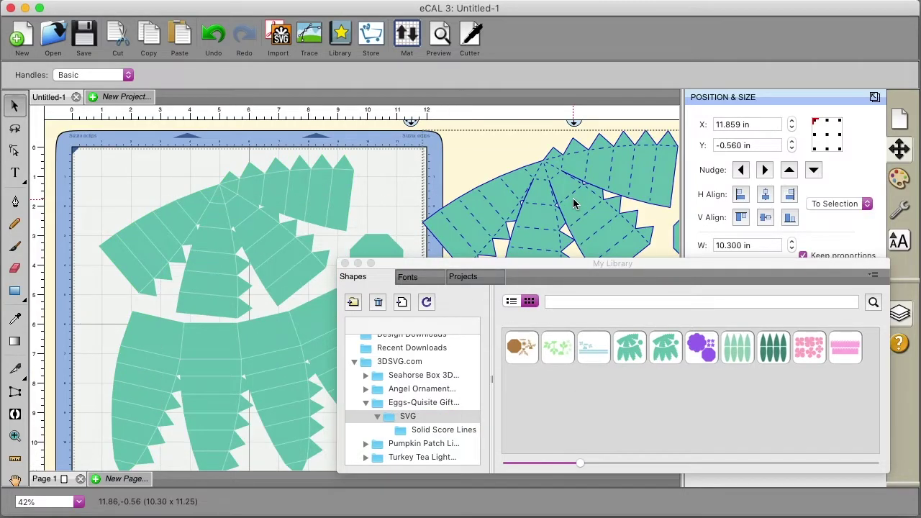
left_click(345, 264)
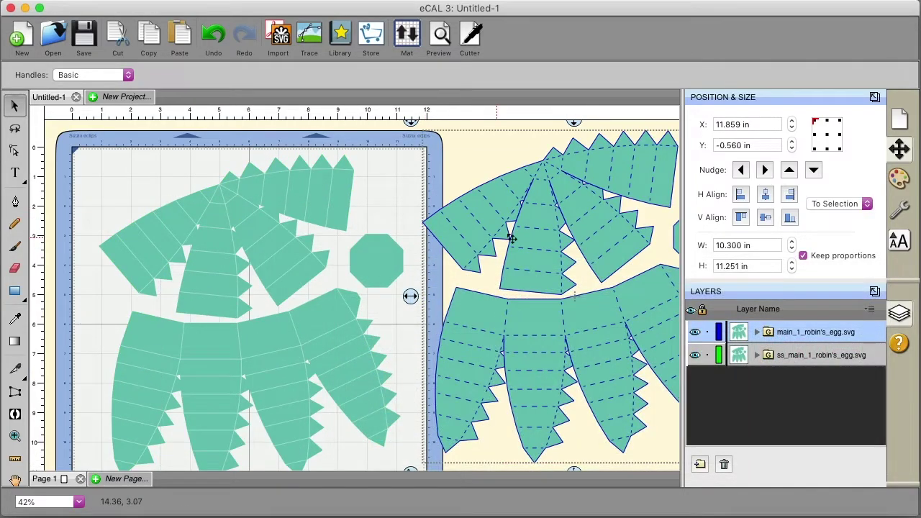
left_click_drag(510, 237, 528, 245)
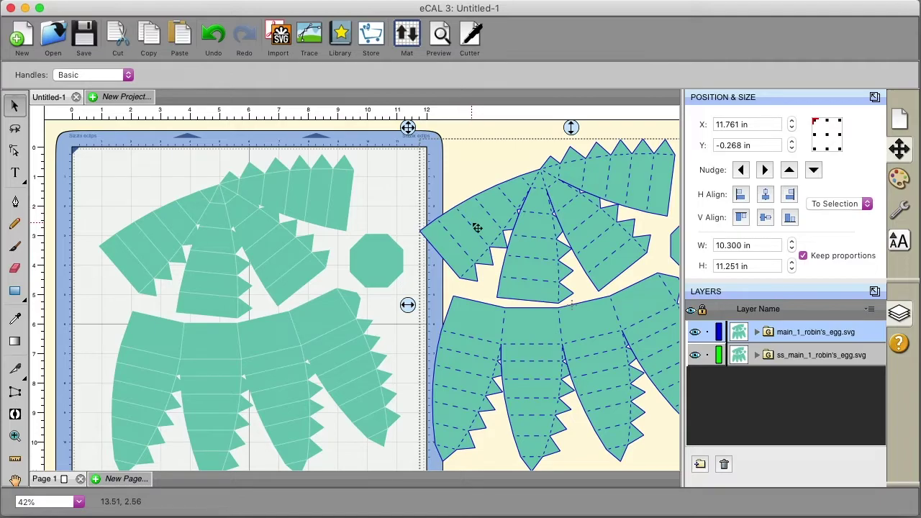
left_click(344, 206)
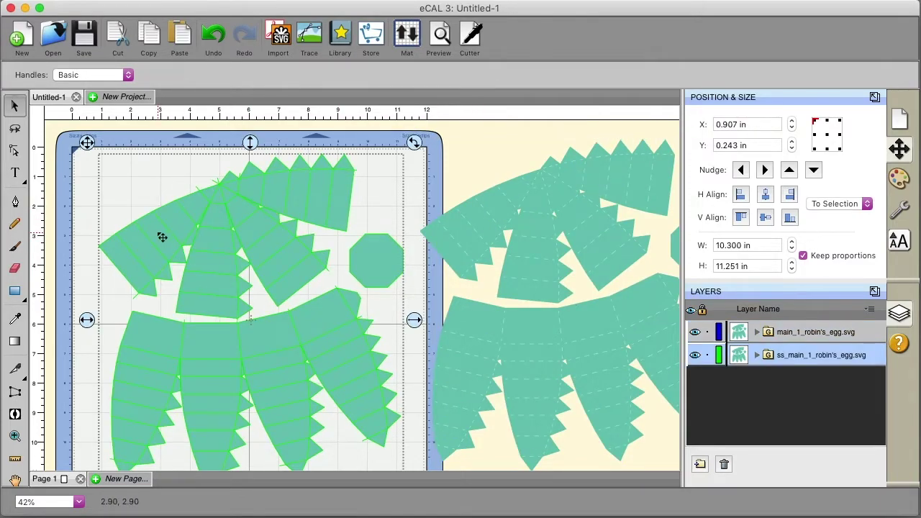
scroll(167, 237, "up", 5)
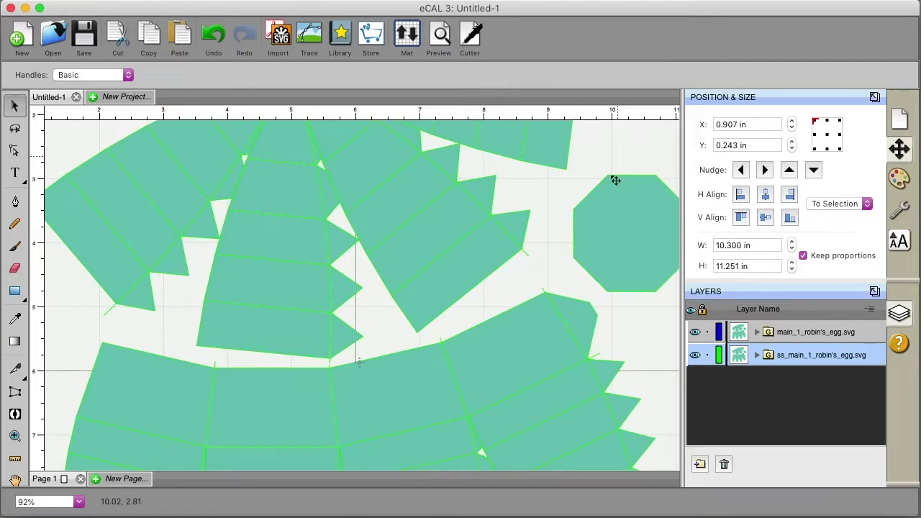
scroll(582, 235, "right", 5)
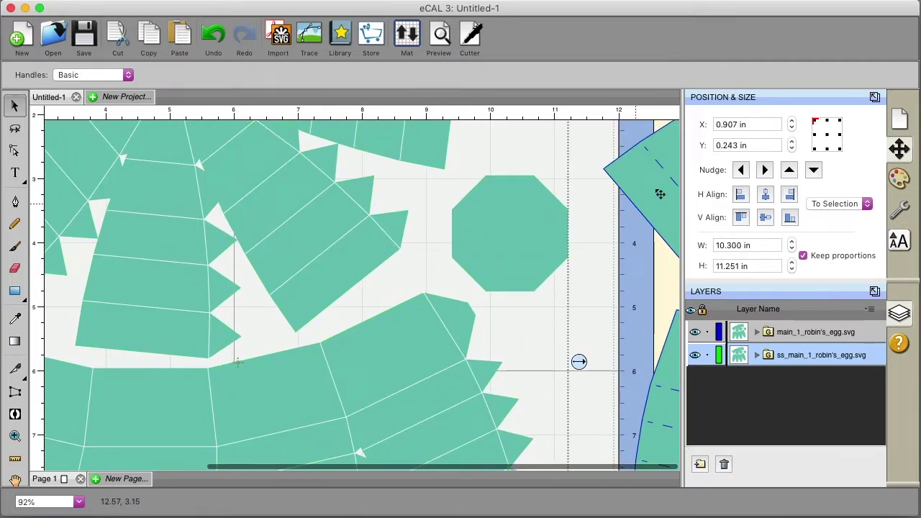
left_click_drag(661, 194, 633, 187)
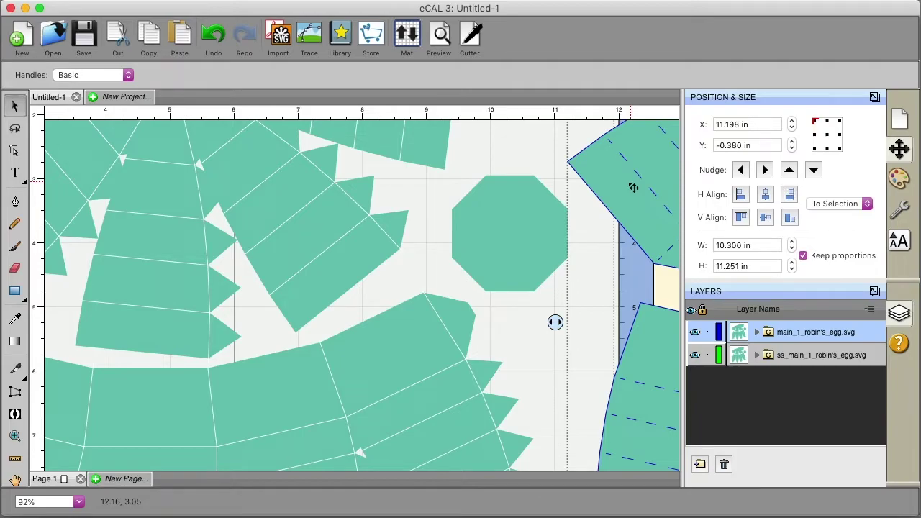
scroll(631, 191, "down", 10)
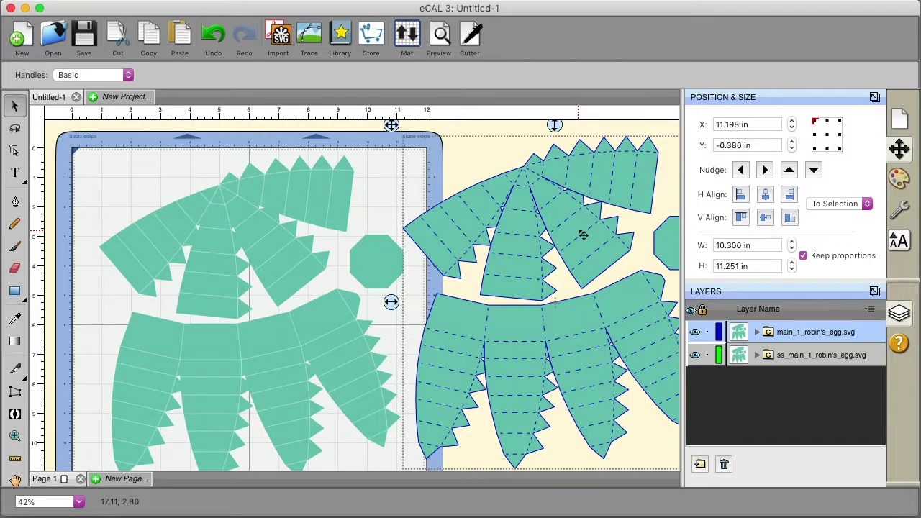
- Delete the dashed-score egg copy, then expand ss_main_1_robin's_egg.svg's group to show its two sublayers
key("Delete")
left_click(294, 229)
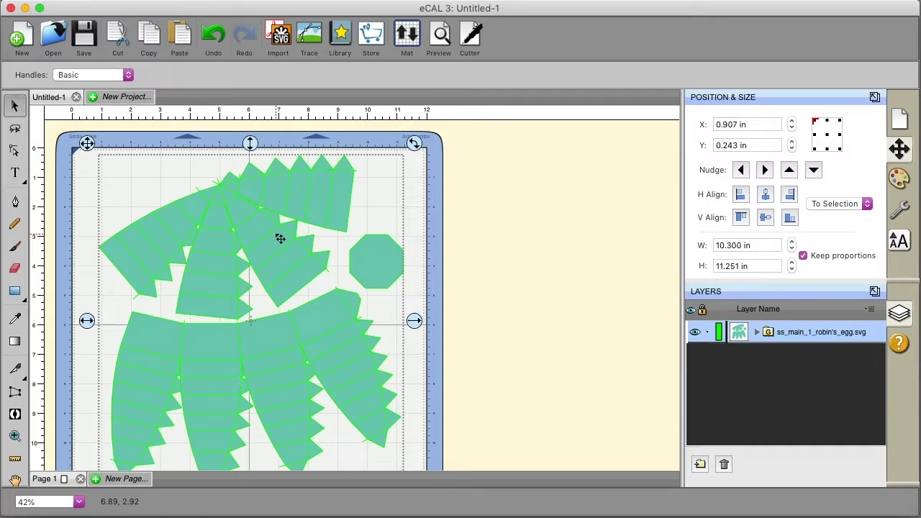
mouse_move(280, 238)
left_mouse_down()
mouse_move(261, 233)
mouse_move(278, 239)
left_mouse_up()
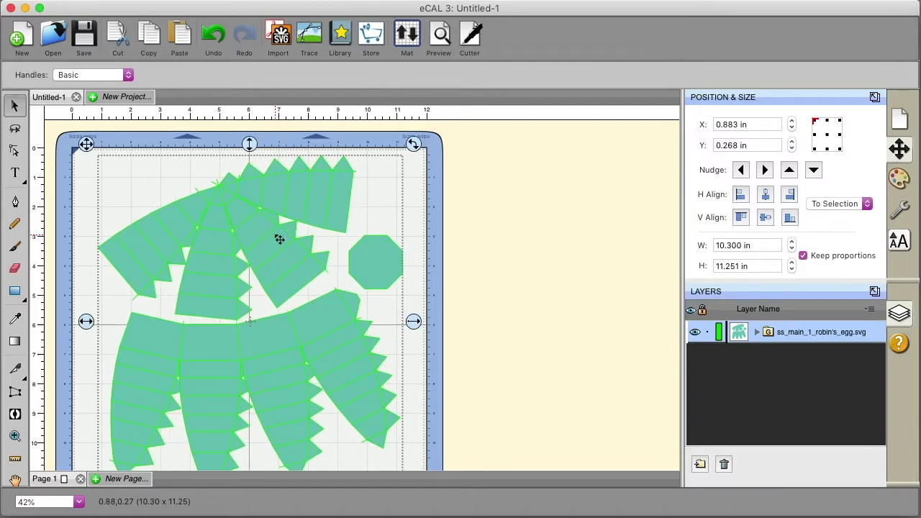
left_click(758, 333)
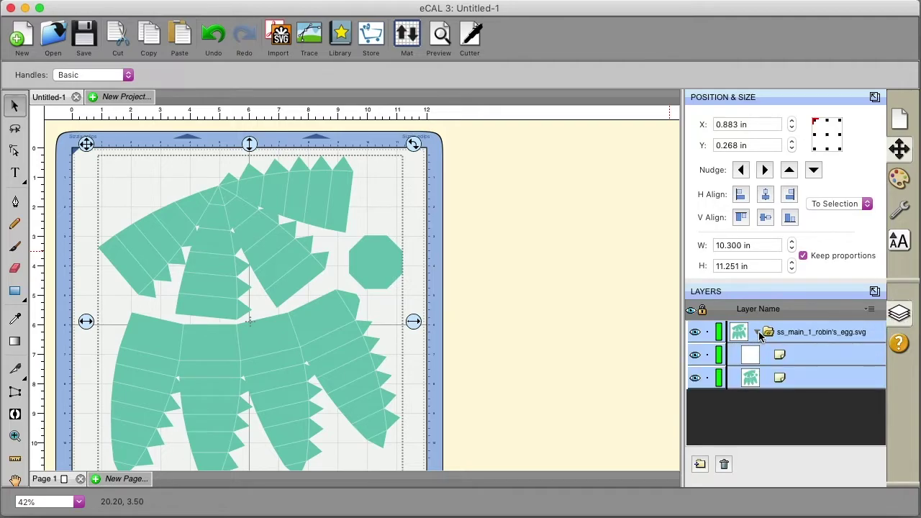
left_click(797, 355)
left_click(800, 378)
left_click(799, 360)
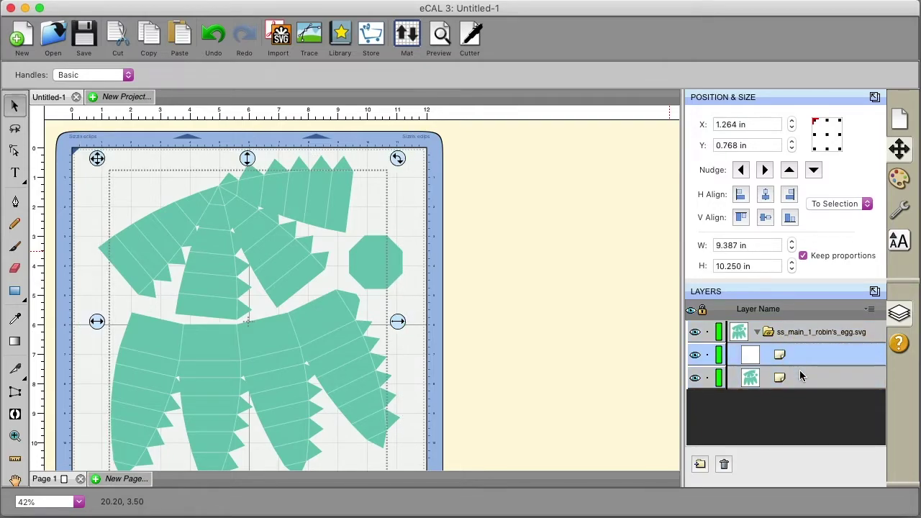
left_click(799, 378)
left_click(799, 360)
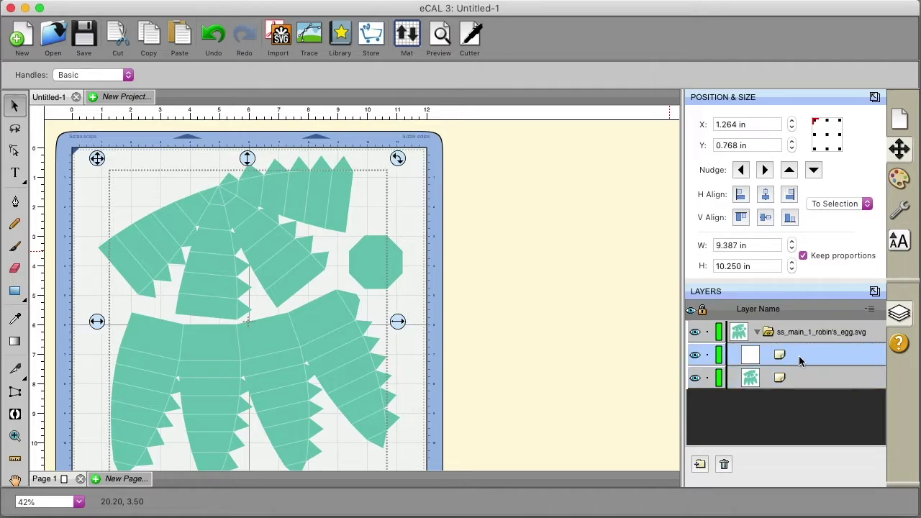
left_click(695, 355)
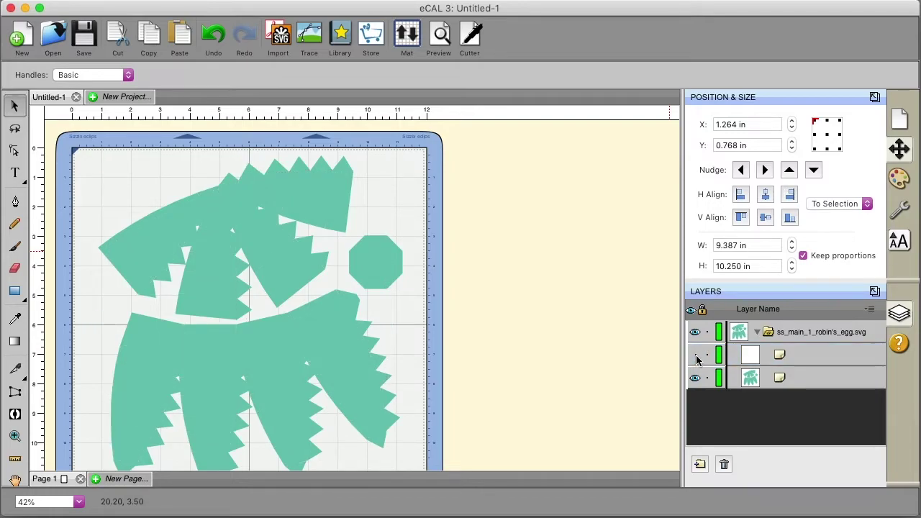
left_click(696, 356)
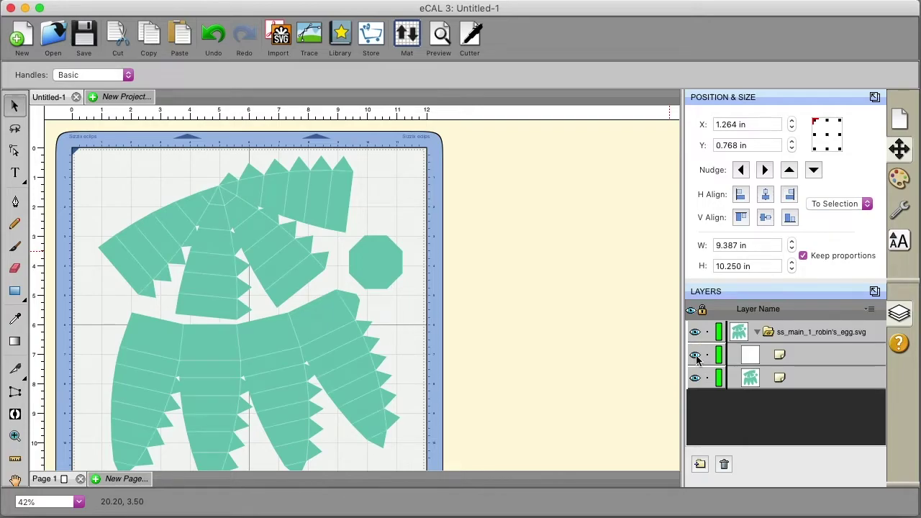
left_click(767, 377)
left_click(696, 379)
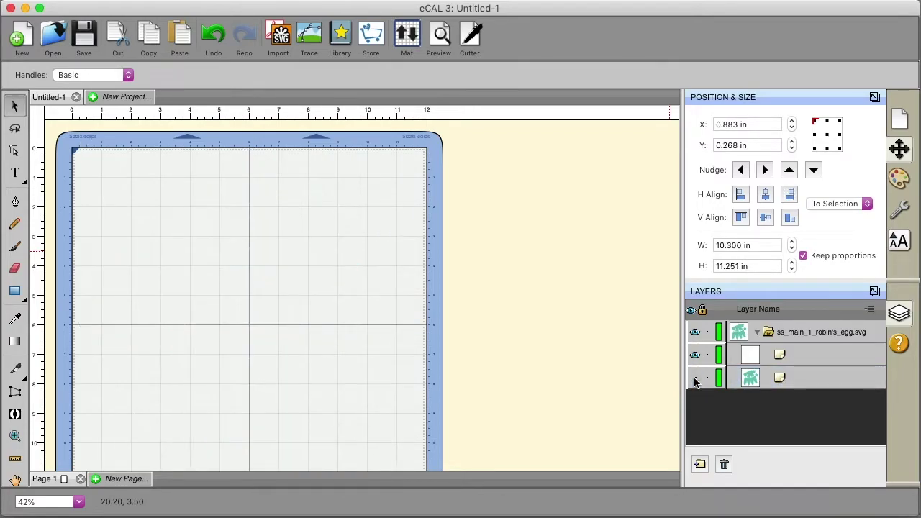
left_click(696, 378)
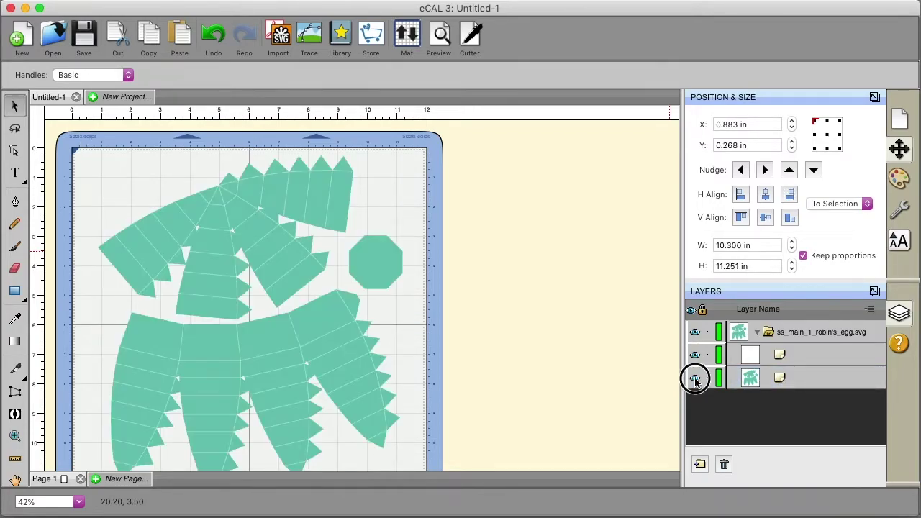
left_click(805, 358)
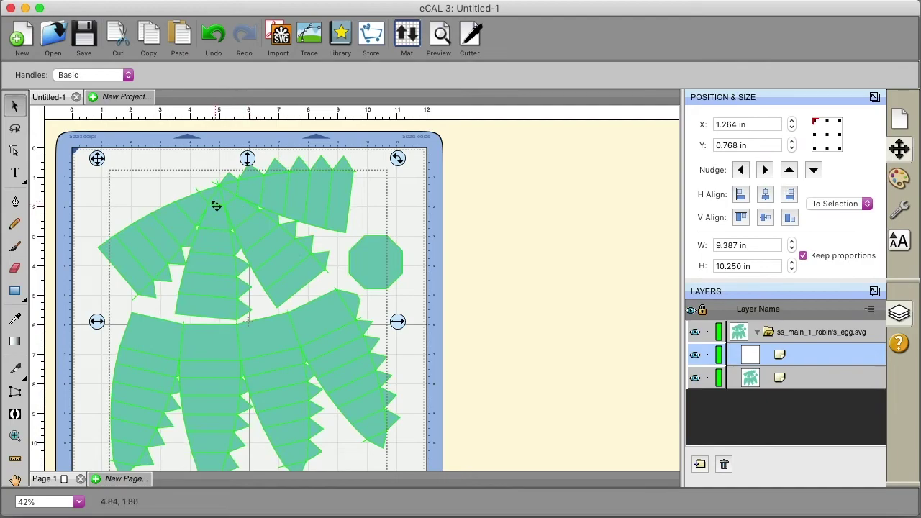
left_click(801, 374)
left_click(801, 356)
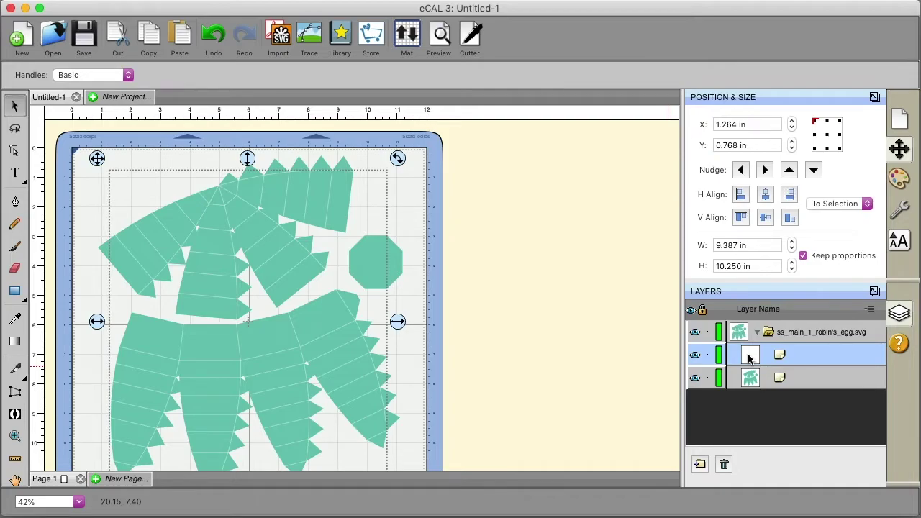
- Set the egg group's first sublayer Cut Line Type to Score, then preview the red and green lines
left_click(902, 211)
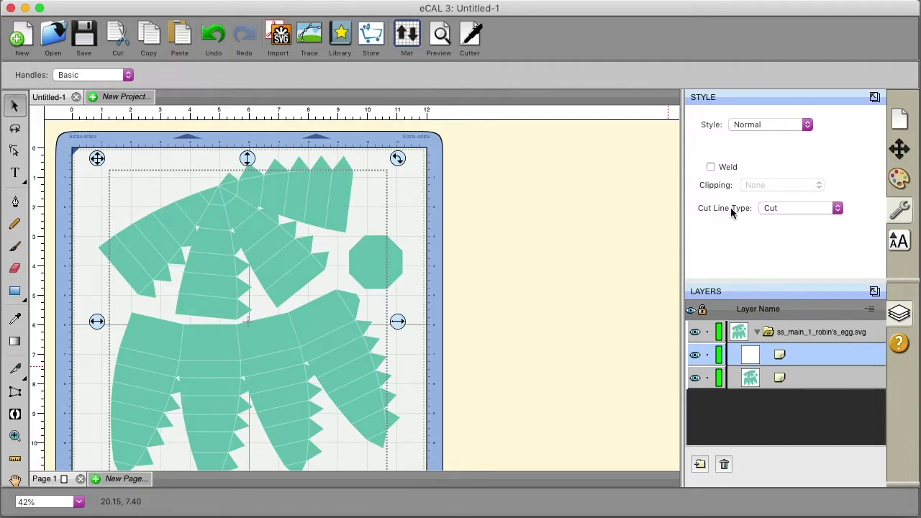
left_click(786, 208)
left_click(785, 231)
left_click(440, 40)
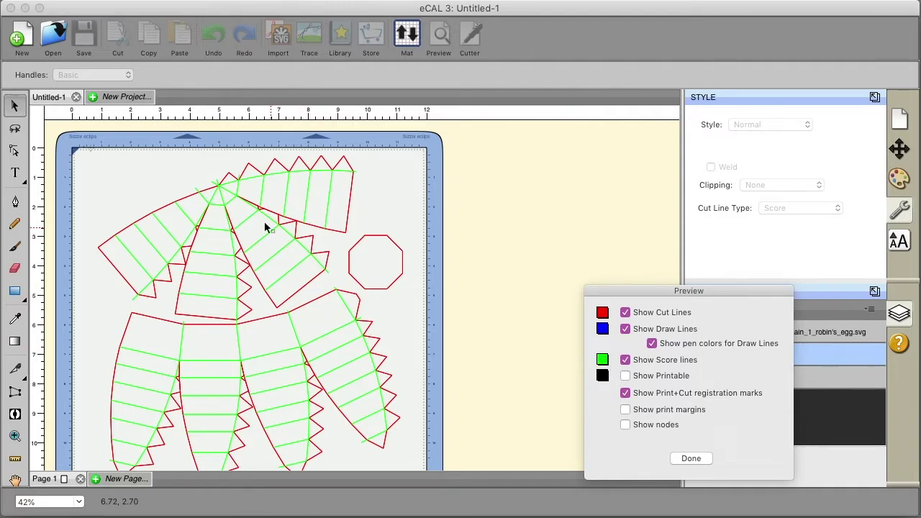
- Close Preview and verify the fold sublayer reads Score while the outline sublayer reads Cut
left_click(695, 460)
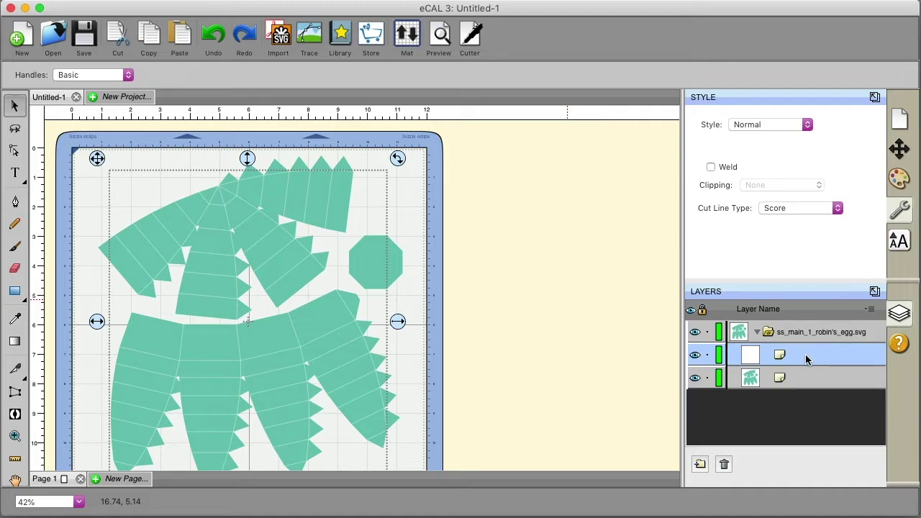
left_click(821, 208)
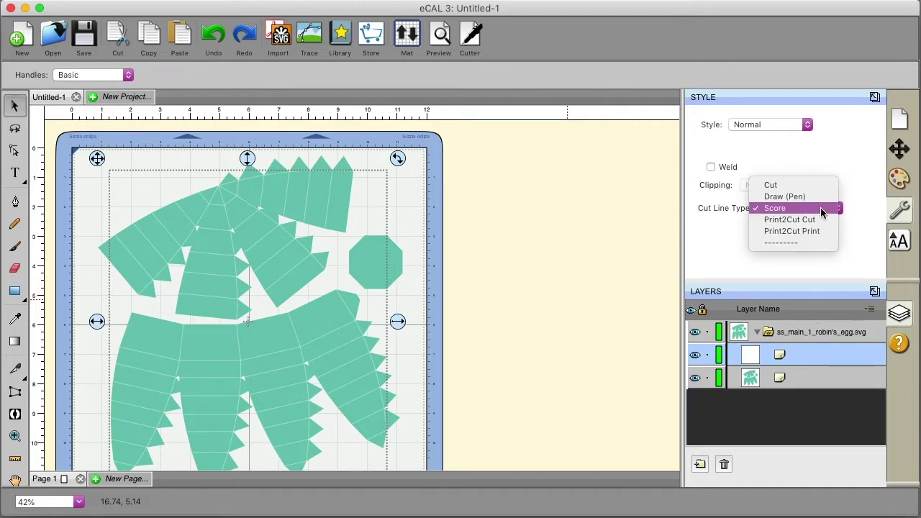
left_click(821, 208)
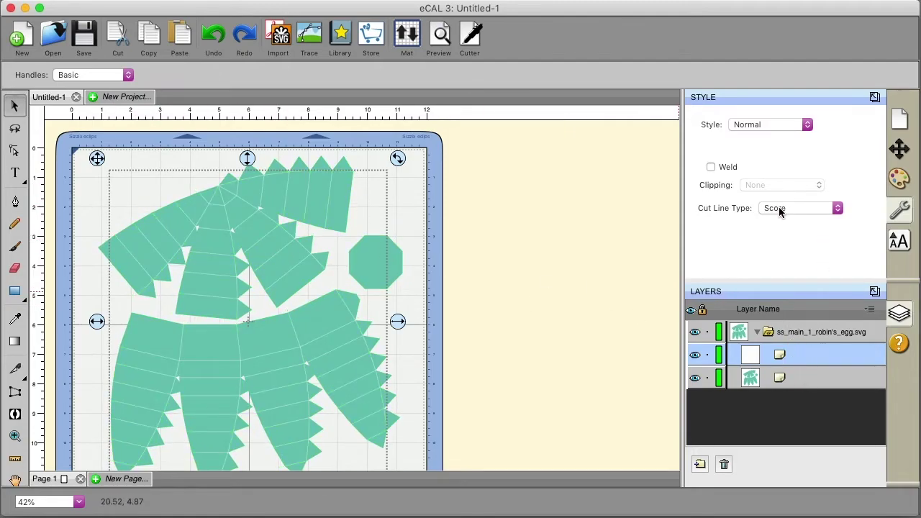
left_click(804, 380)
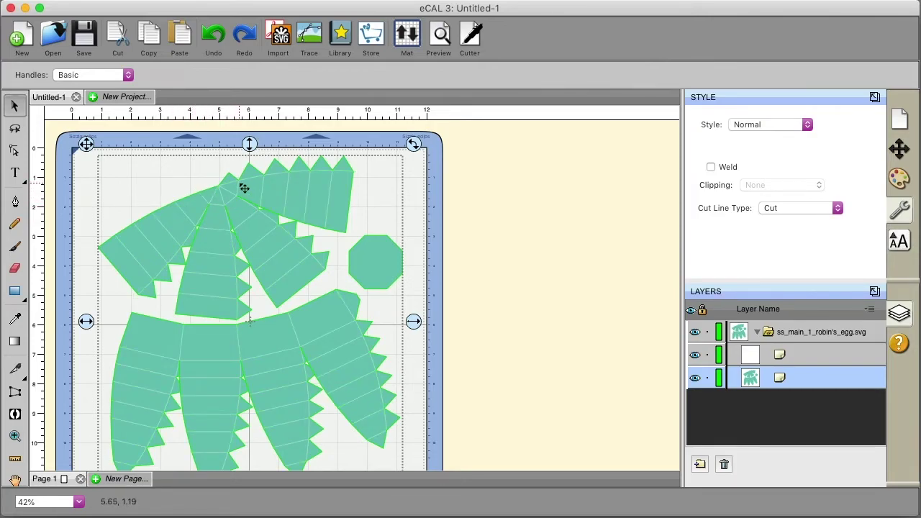
- Swap the robin's egg for ss_main_lavender from Solid Score Lines at the mat's top left, deleting leftover egg layers
key("Delete")
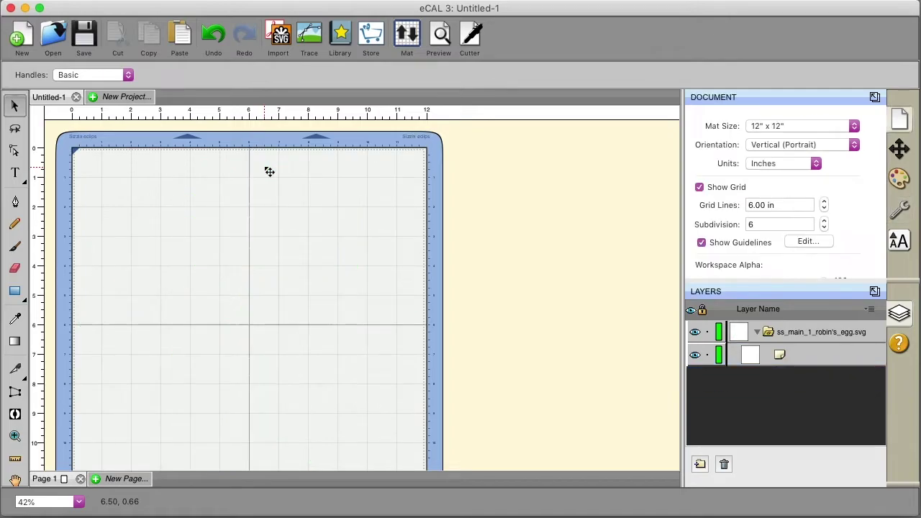
left_click(340, 35)
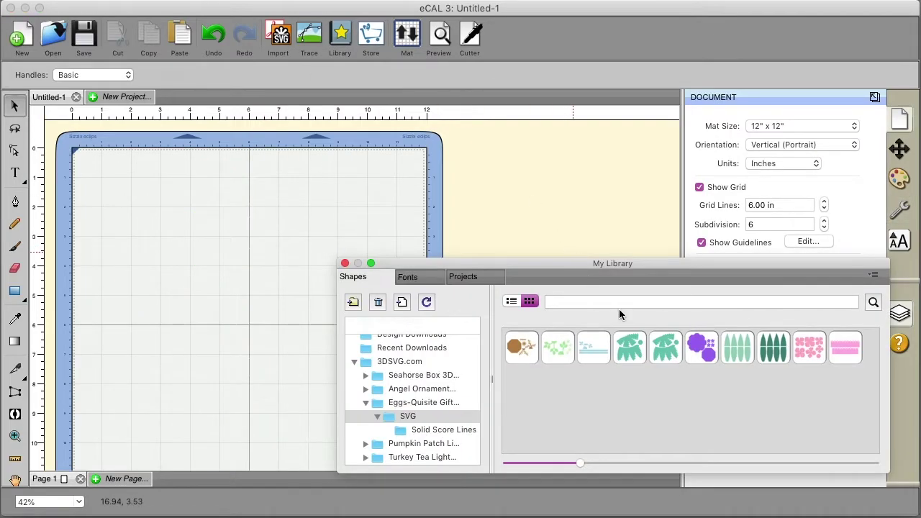
left_click(454, 431)
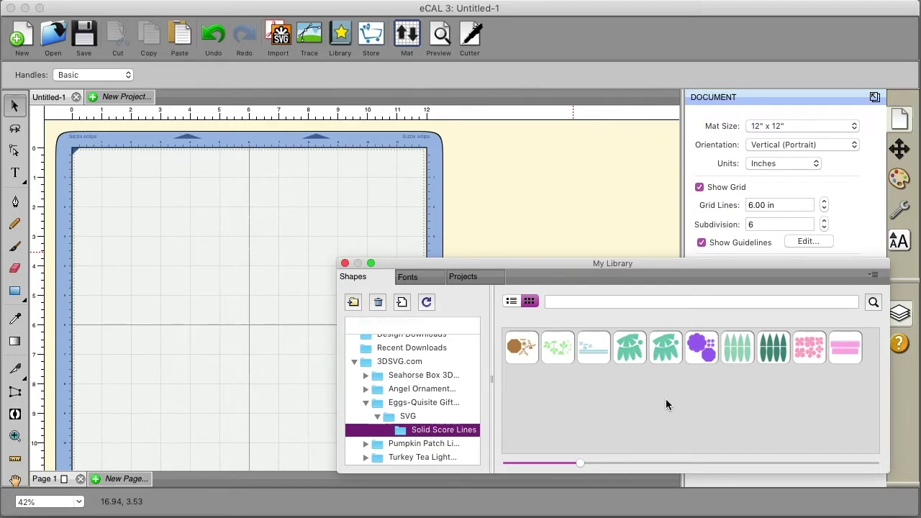
double_click(698, 349)
left_click(345, 263)
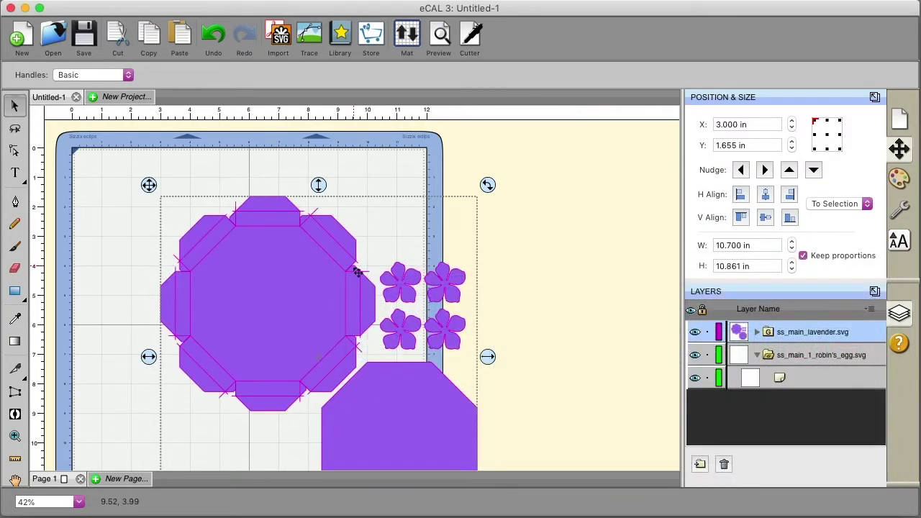
left_click_drag(358, 269, 224, 255)
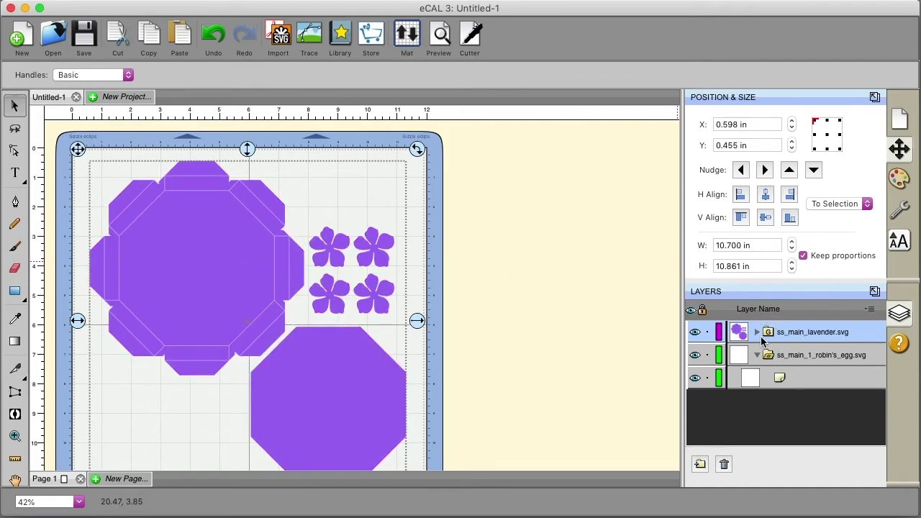
left_click(805, 356)
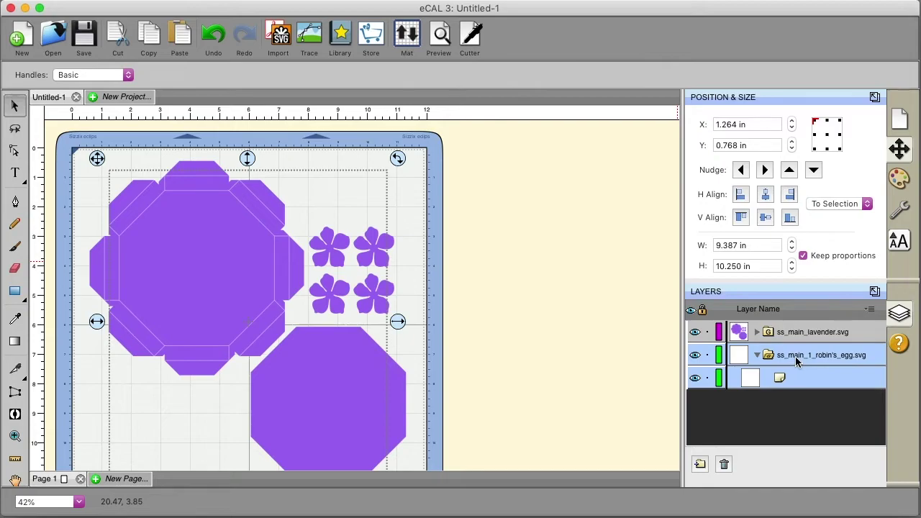
key("Delete")
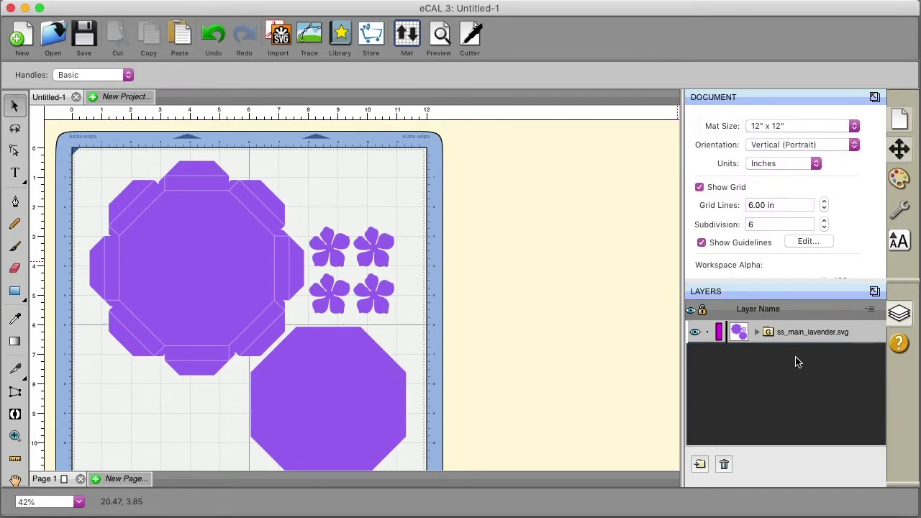
- Expand ss_main_lavender.svg and inspect its white and lavender sublayers to locate the fold lines
left_click(798, 336)
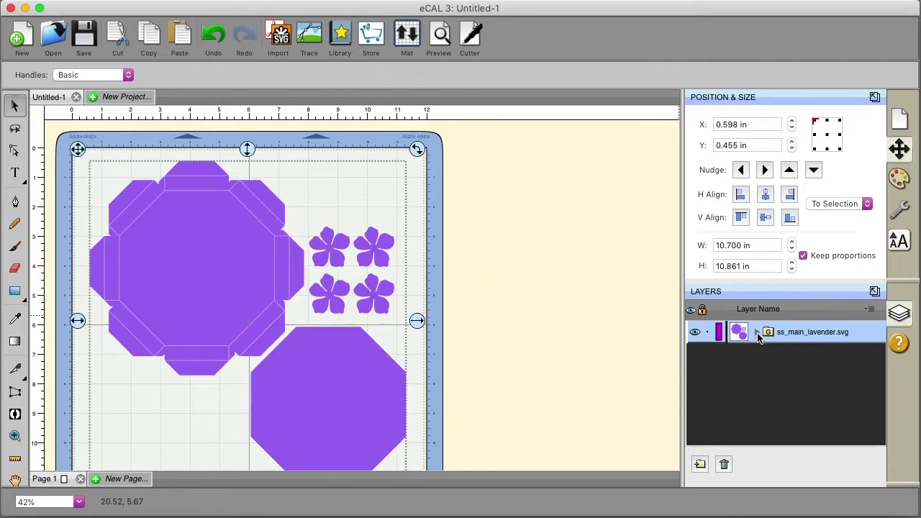
left_click(758, 332)
left_click(757, 332)
left_click(757, 333)
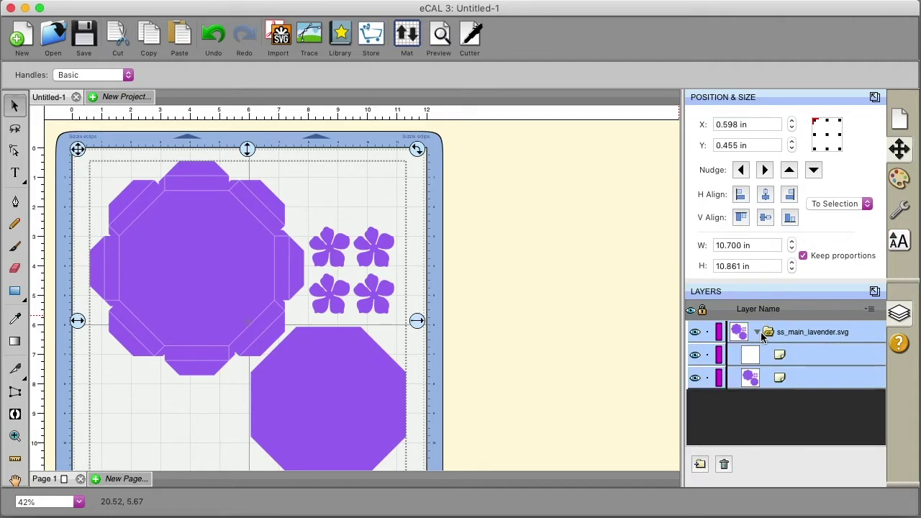
left_click(794, 353)
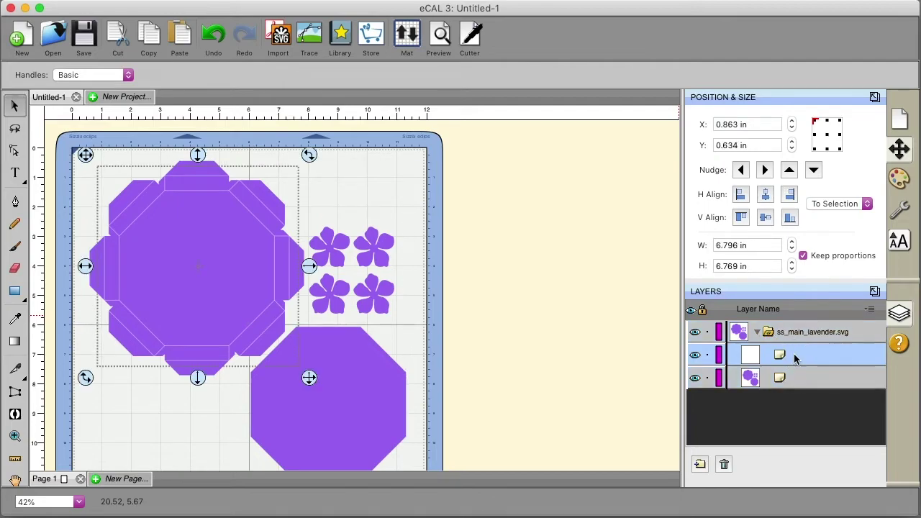
left_click(797, 369)
left_click(798, 357)
left_click(804, 382)
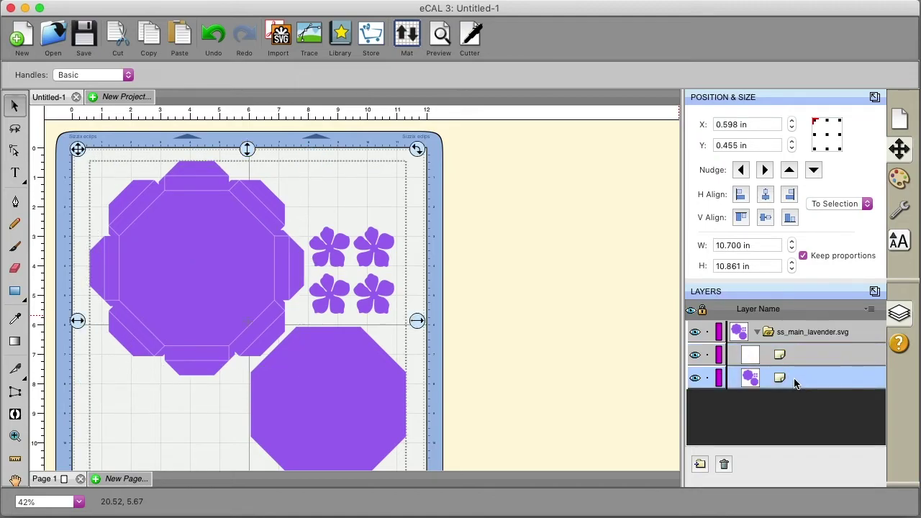
key("super+z")
left_click(799, 420)
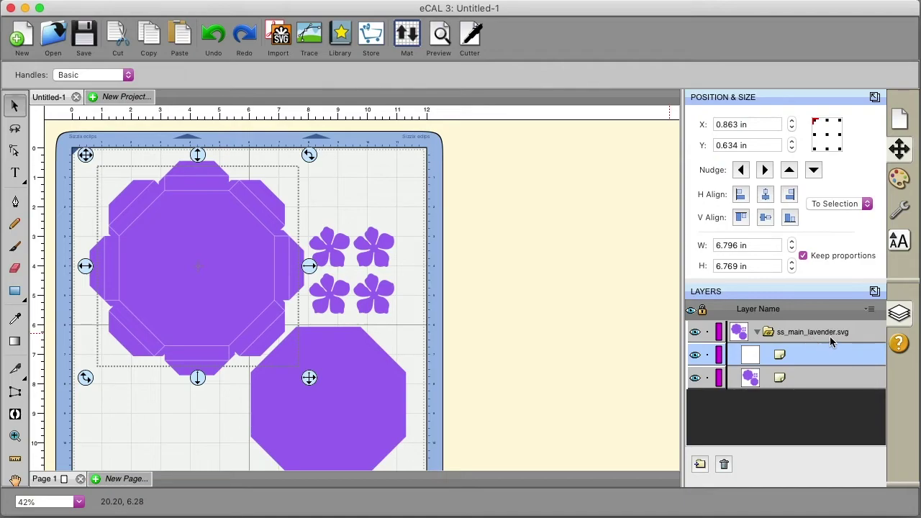
- Set the lavender group's white fold sublayer Cut Line Type to Score and open Preview
left_click(757, 332)
left_click(757, 332)
mouse_move(799, 353)
left_mouse_down()
mouse_move(805, 389)
mouse_move(802, 357)
left_mouse_up()
left_click(899, 210)
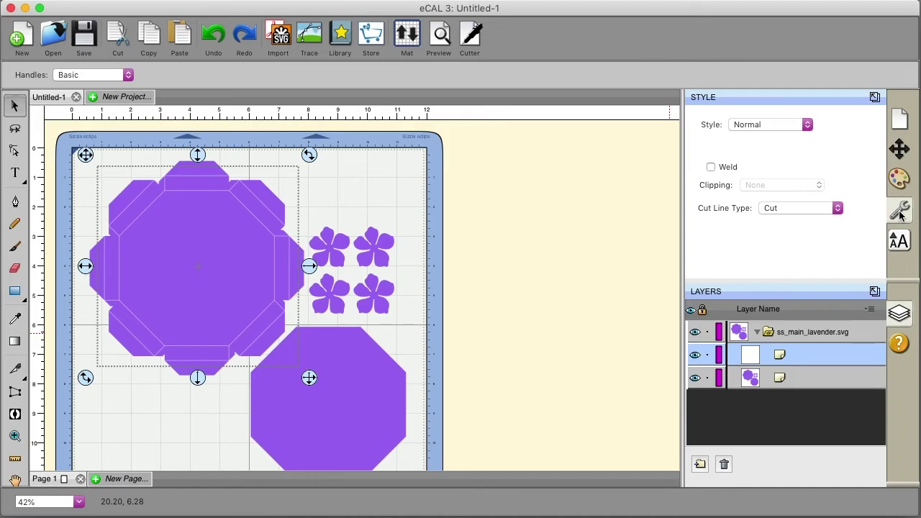
left_click(800, 207)
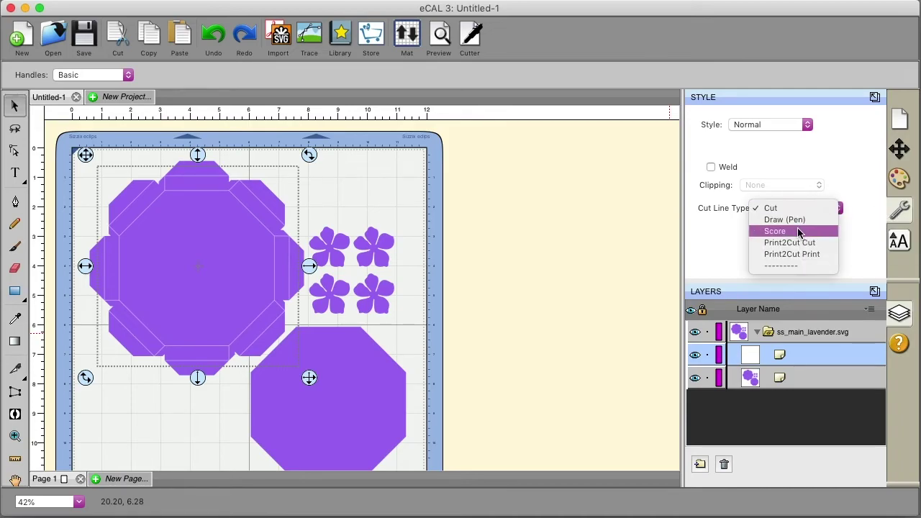
left_click(796, 229)
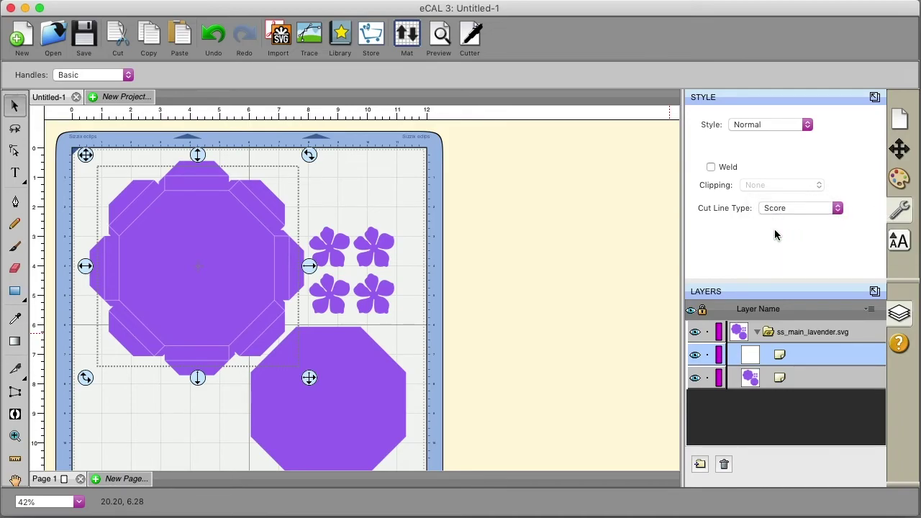
left_click(445, 43)
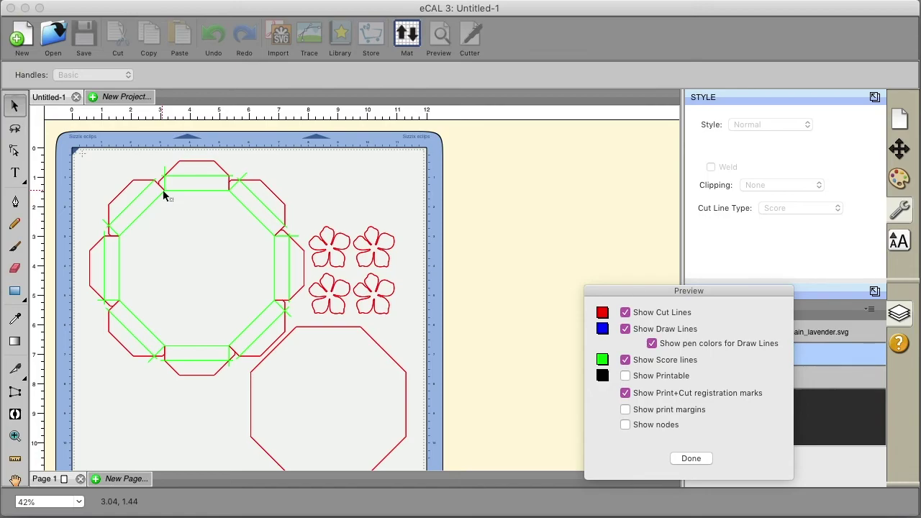
- Dismiss Preview with Return, back to the lavender design with its fold sublayer still Score
key("Return")
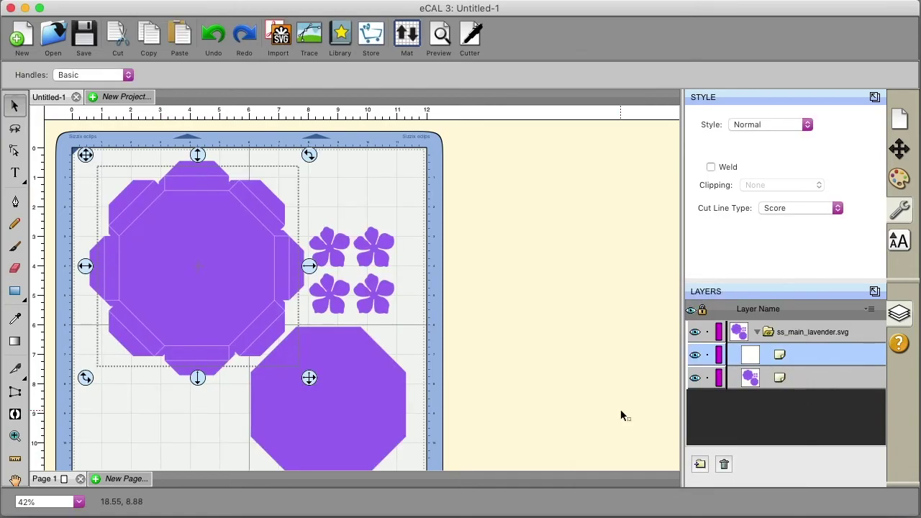